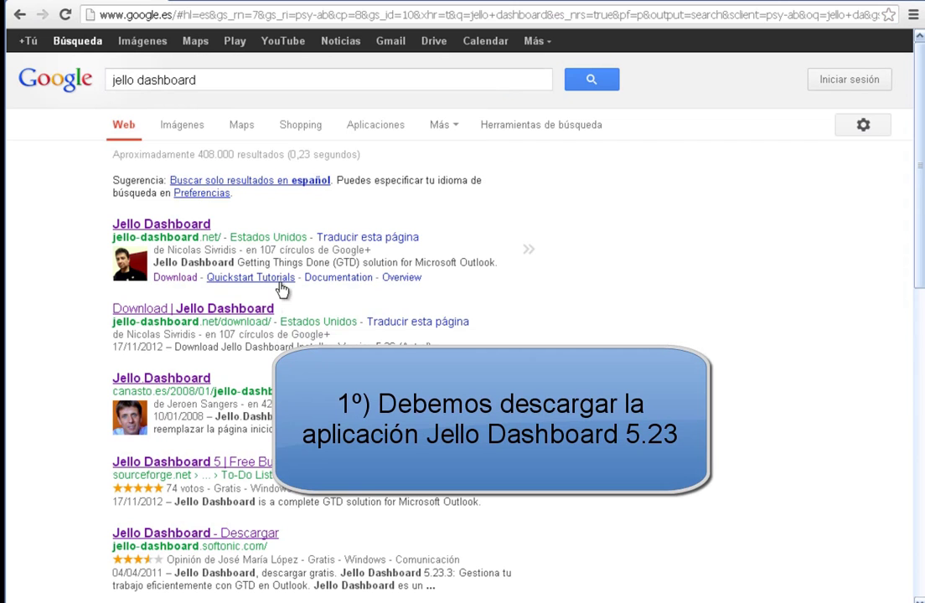
Step: Download the Jello Dashboard 5.26 (Astral) installer from the jello-dashboard.net download page and launch it
left_click(252, 312)
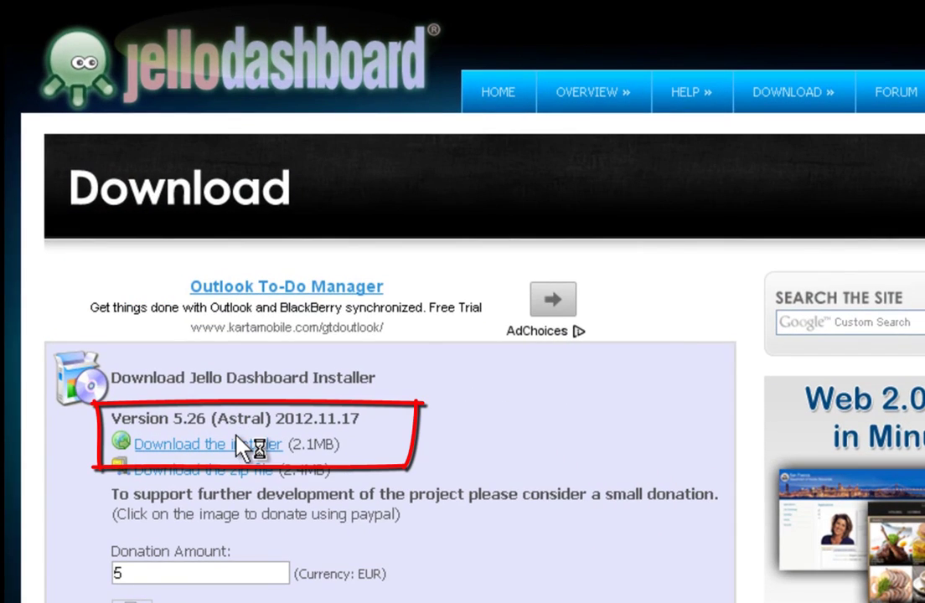
left_click(237, 442)
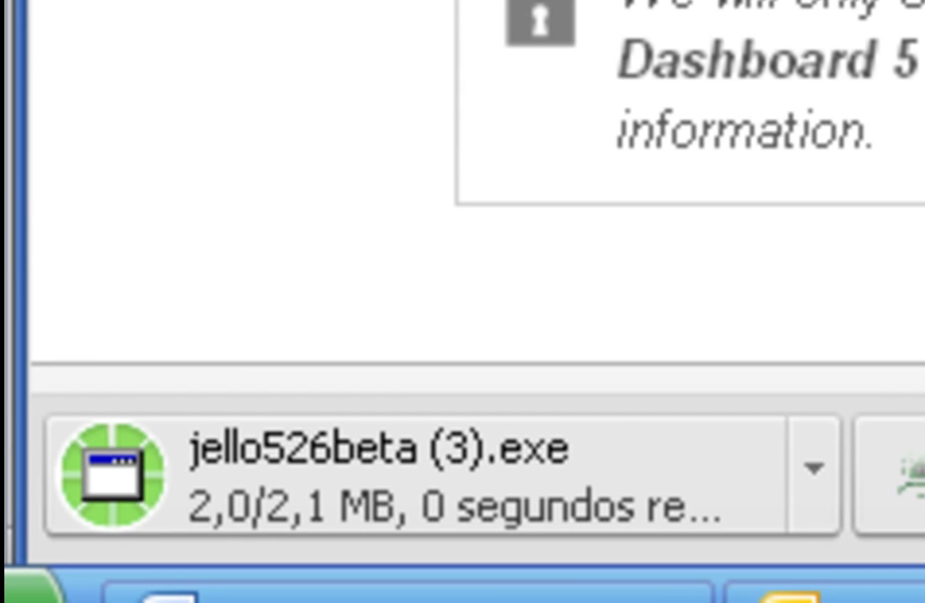
left_click(727, 479)
left_click(619, 324)
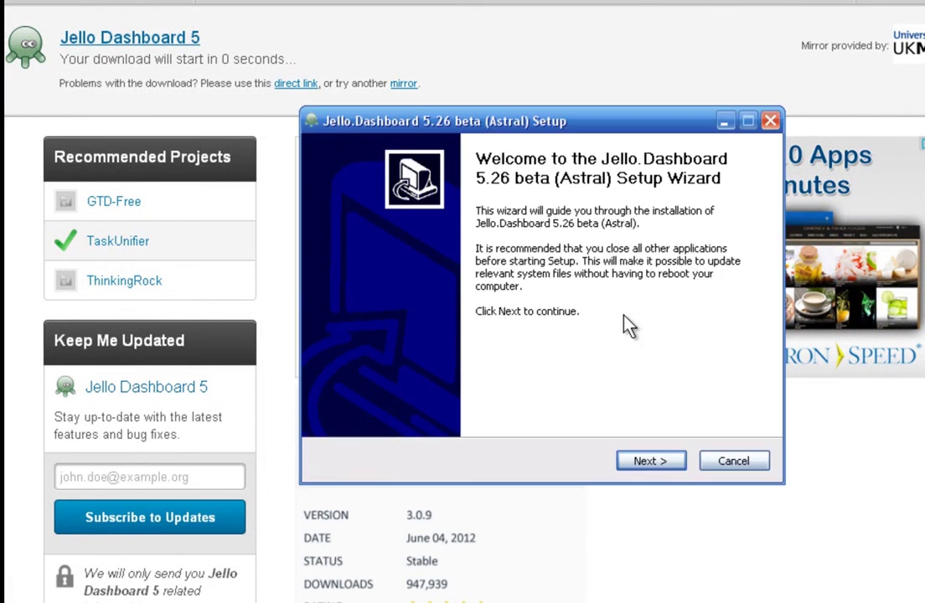
Step: Install Jello.Dashboard 5.26 beta in the default folder, accepting the desktop shortcut and the Outlook setup, and finish the wizard with Show Readme enabled
left_click(668, 473)
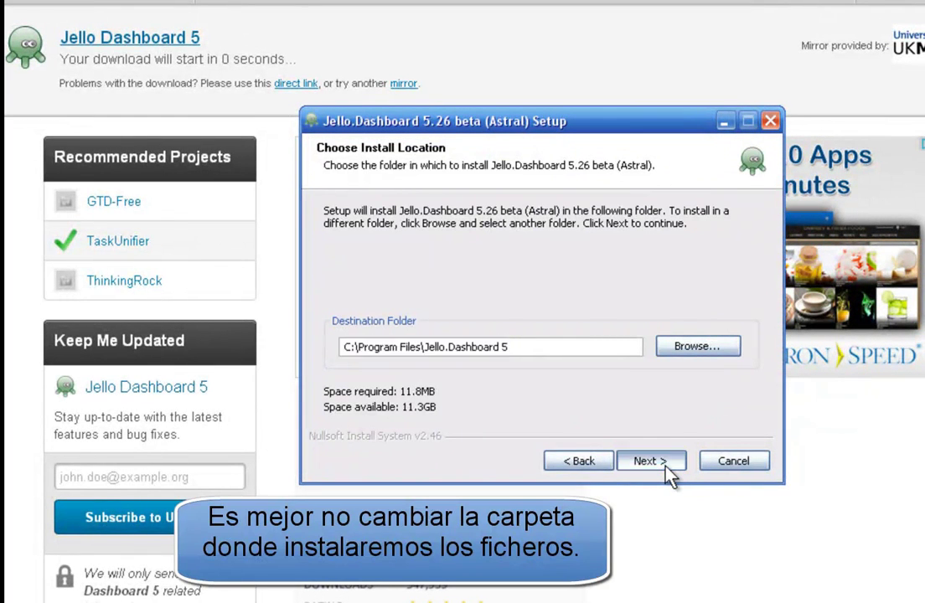
left_click(668, 471)
left_click(667, 471)
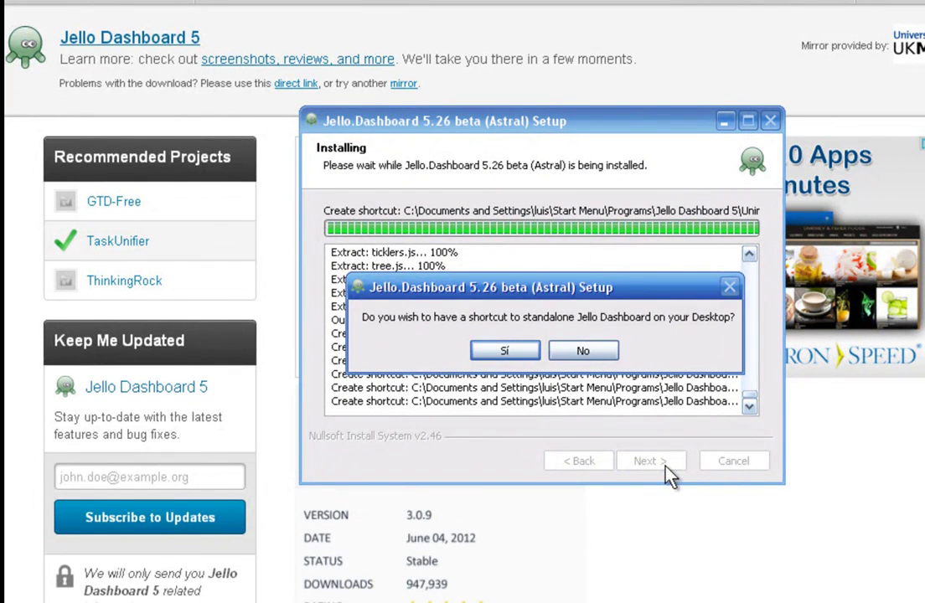
left_click(531, 353)
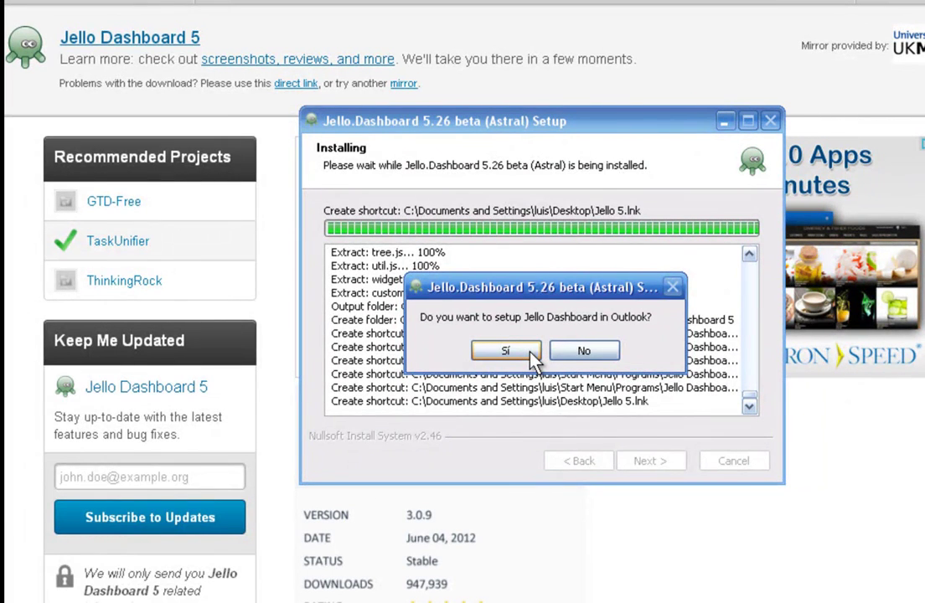
left_click(505, 351)
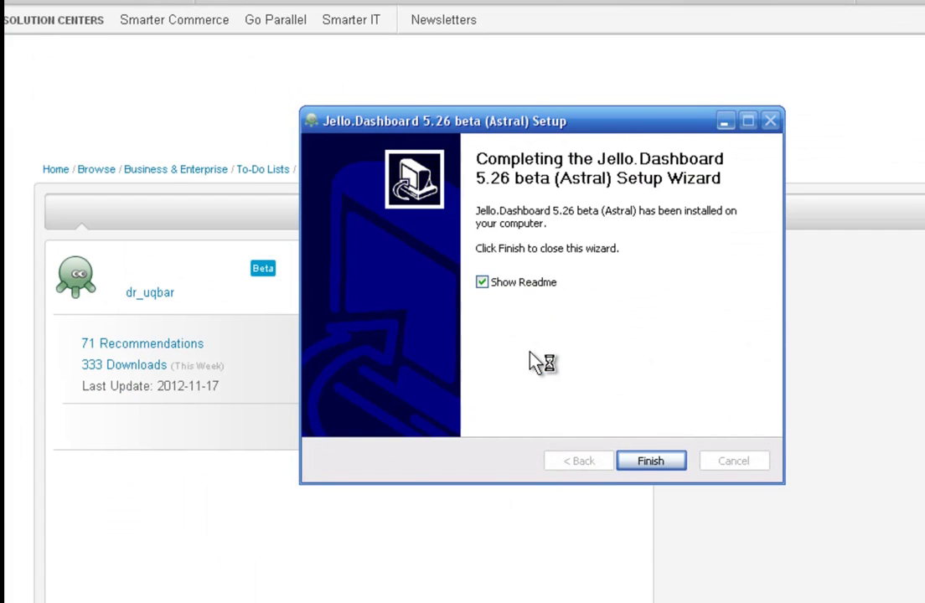
left_click(668, 466)
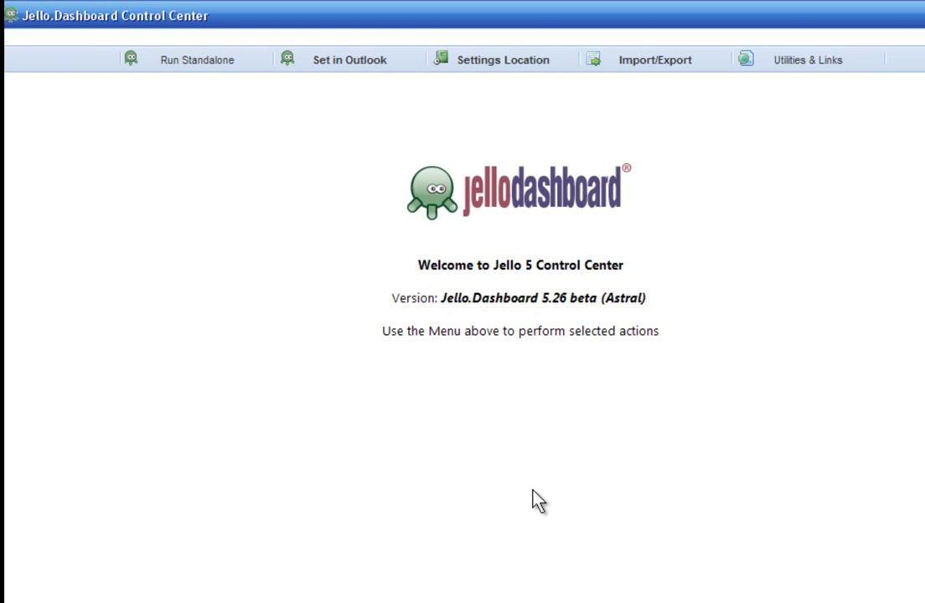
Step: View the utilities and links in the Jello.Dashboard Control Center and minimize its window
left_click(808, 60)
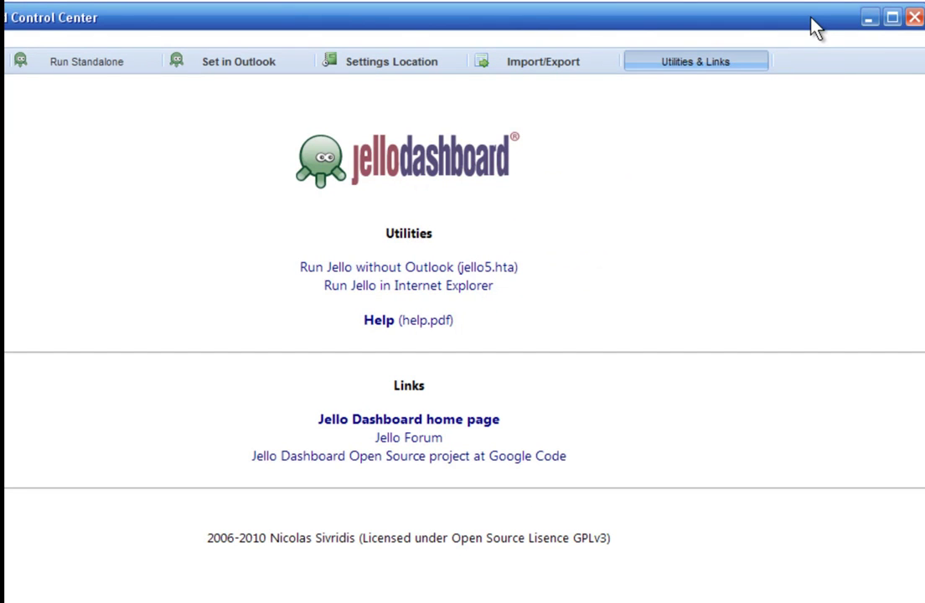
left_click(871, 23)
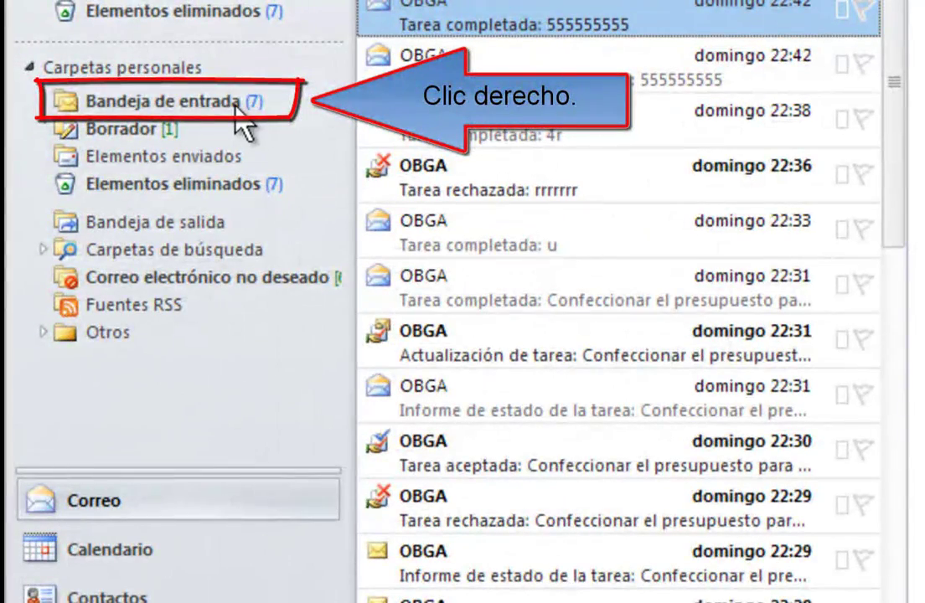
Step: Set C:\Program Files\Jello.Dashboard 5\jello5.htm as the home page address of the Bandeja de entrada folder under Carpetas personales in Outlook
right_click(237, 107)
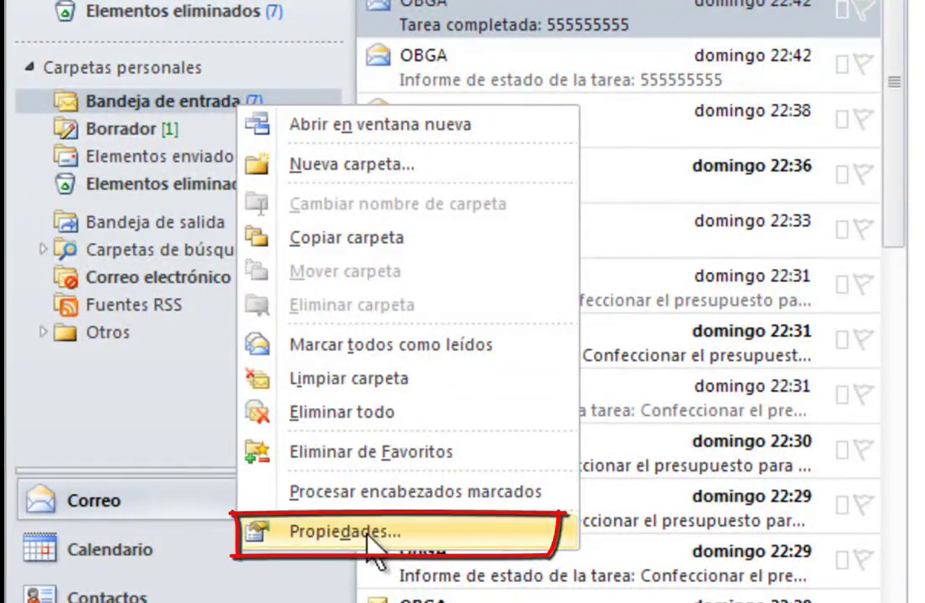
left_click(439, 539)
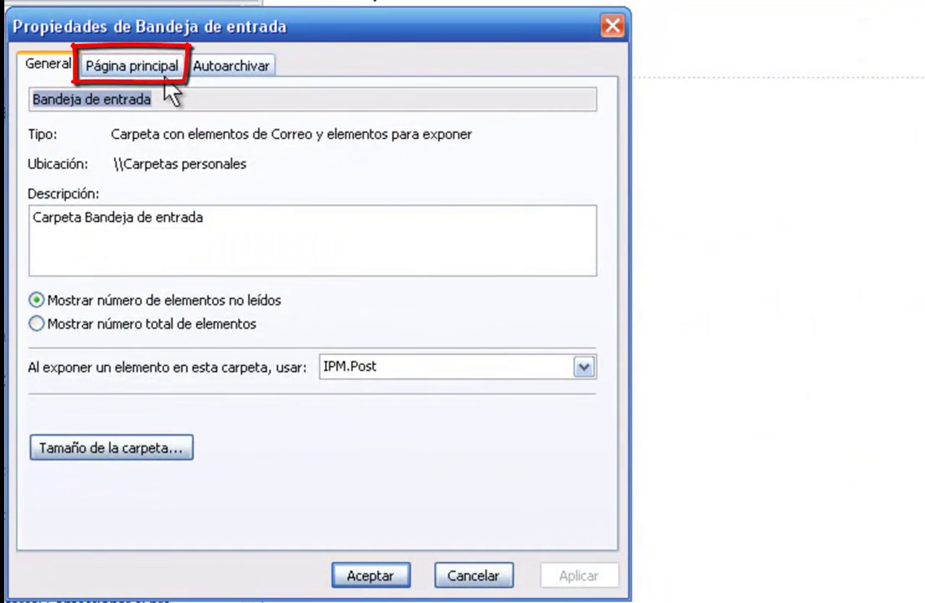
left_click(160, 72)
left_click(134, 176)
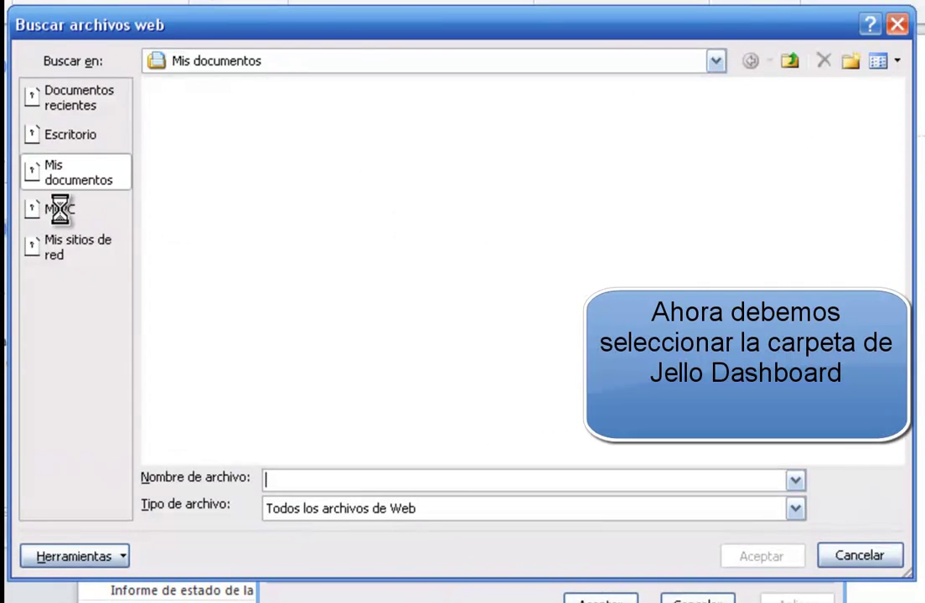
left_click(61, 211)
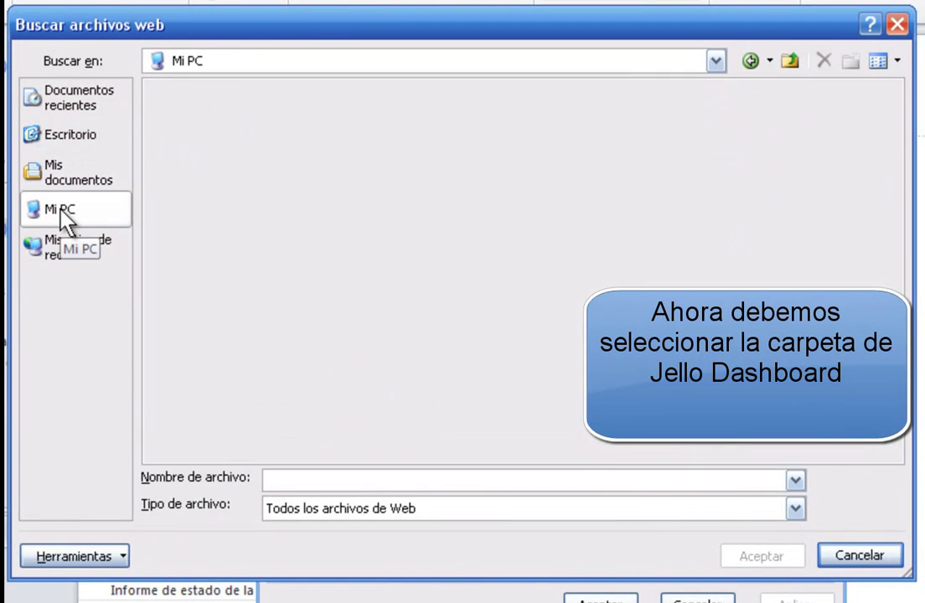
double_click(204, 93)
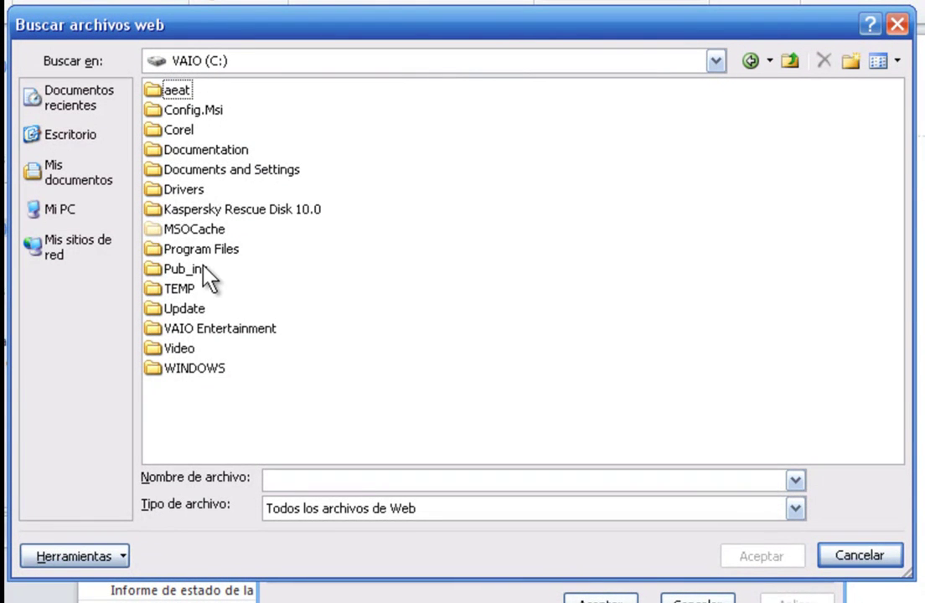
double_click(209, 251)
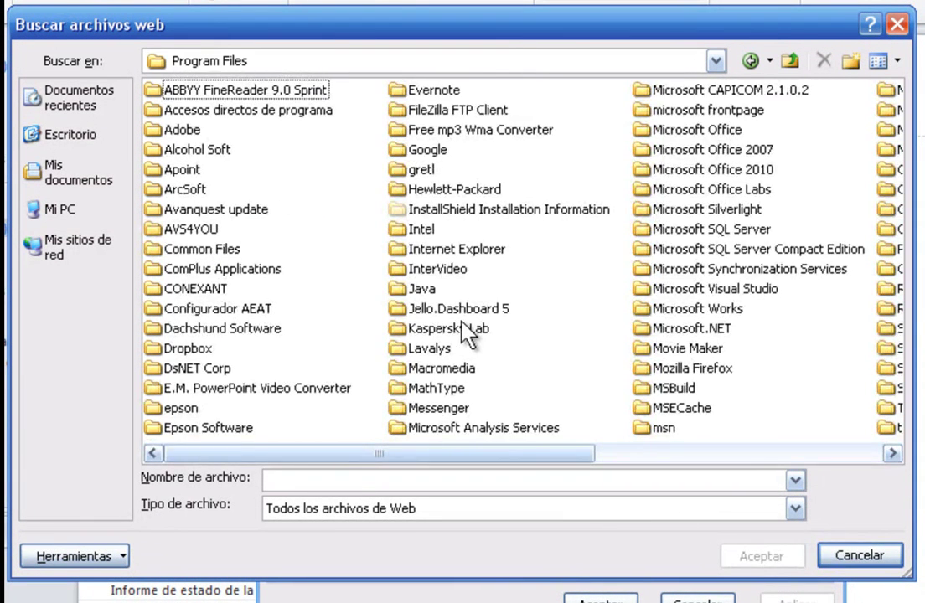
left_click(493, 310)
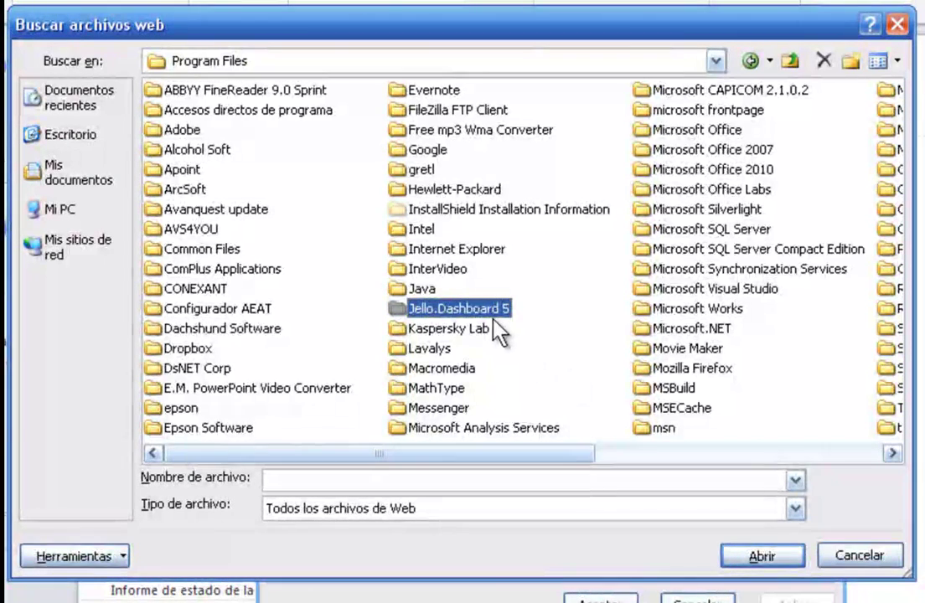
double_click(494, 319)
left_click(184, 172)
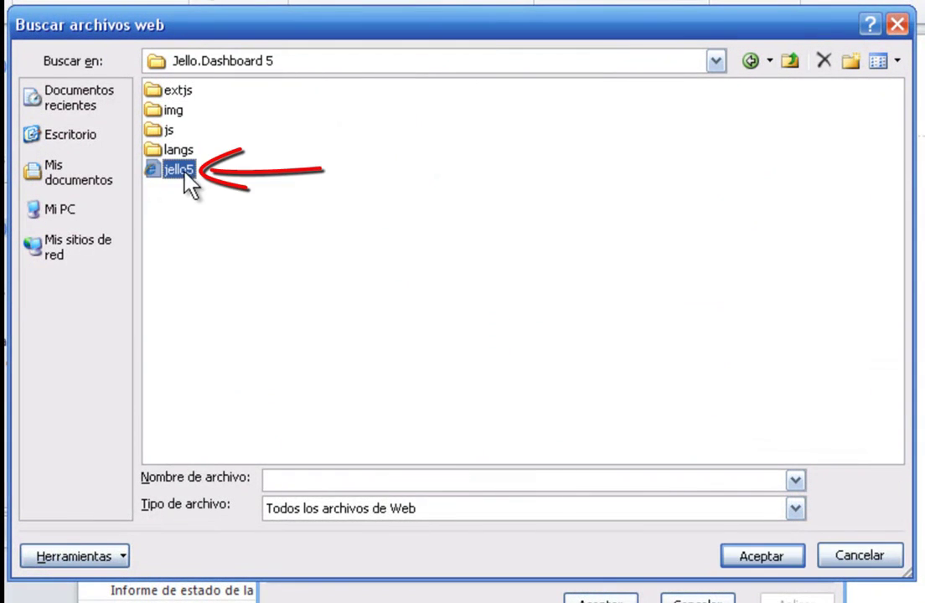
left_click(778, 554)
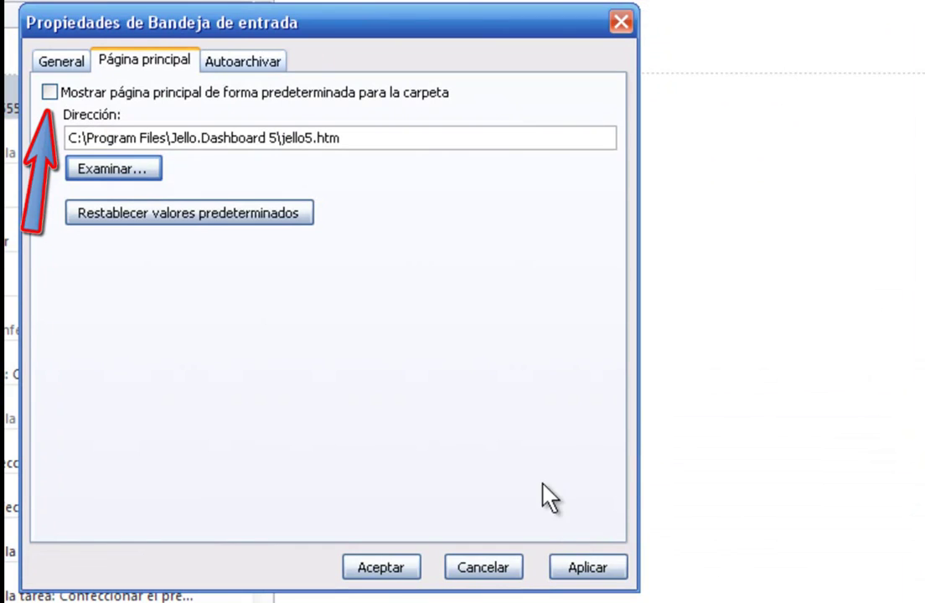
Step: Make the Bandeja de entrada folder show its home page by default and apply the folder properties
left_click(49, 92)
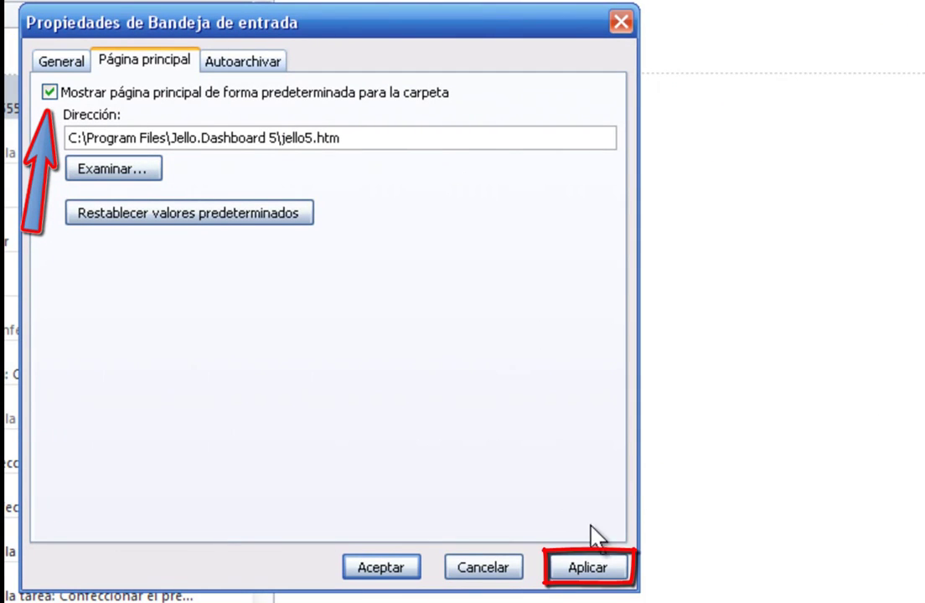
left_click(618, 573)
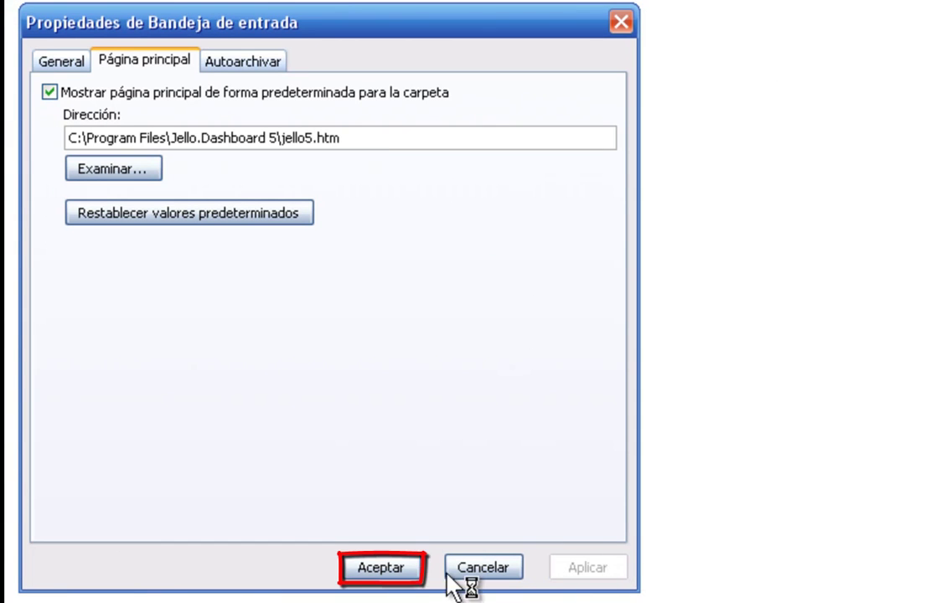
left_click(392, 571)
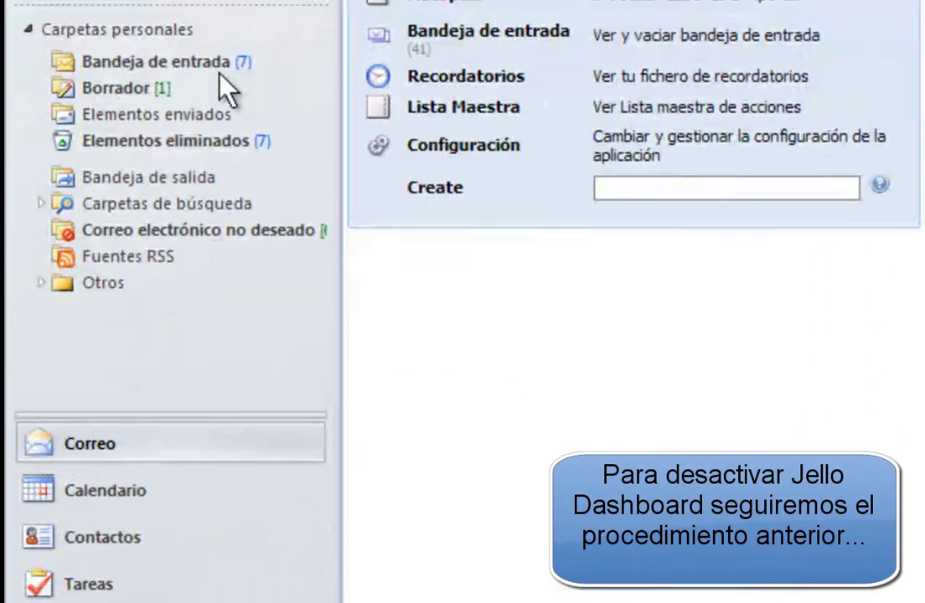
Step: Deactivate Jello Dashboard by restoring the default home page settings in the properties of the Bandeja de entrada folder under Carpetas personales
right_click(218, 62)
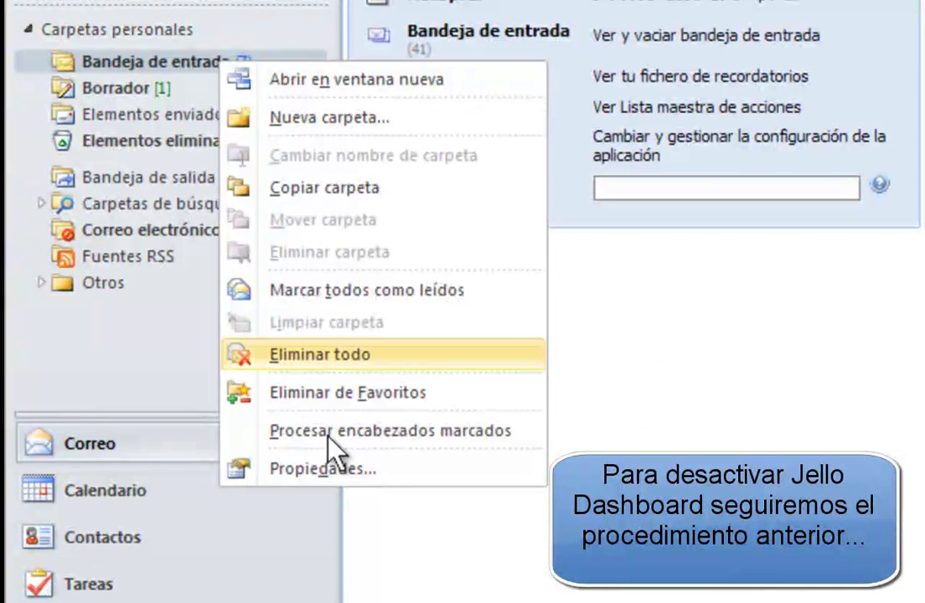
left_click(337, 477)
left_click(168, 62)
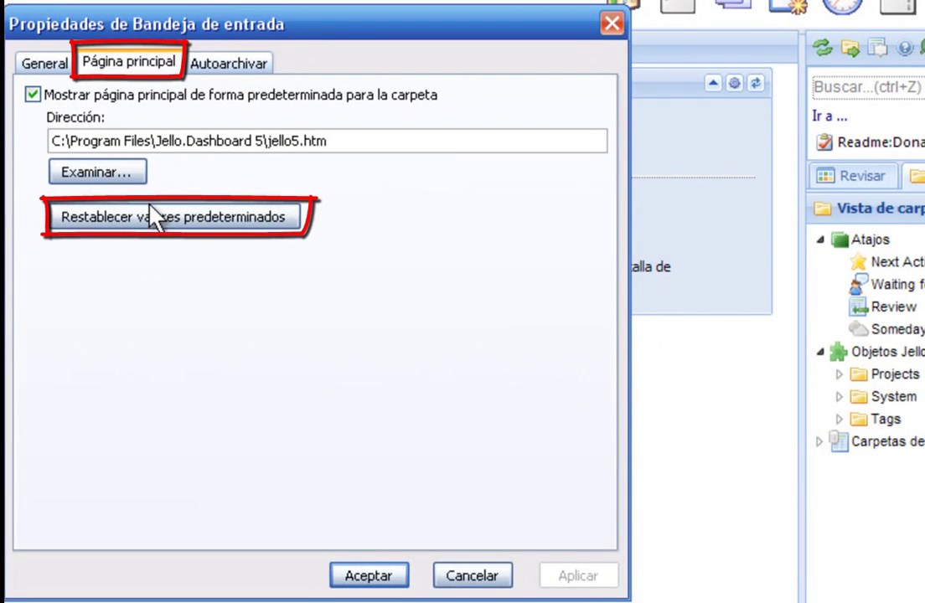
left_click(180, 226)
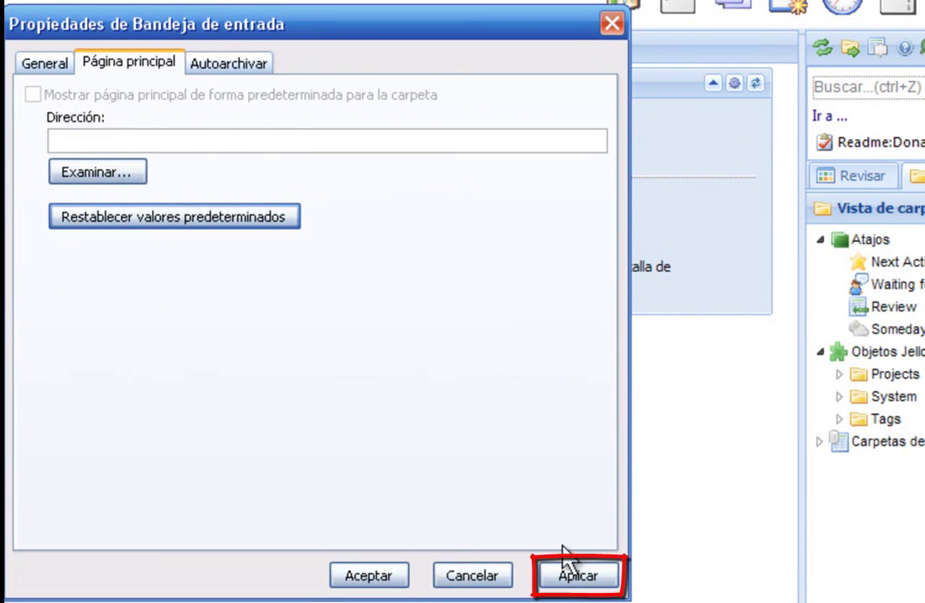
left_click(580, 584)
left_click(385, 584)
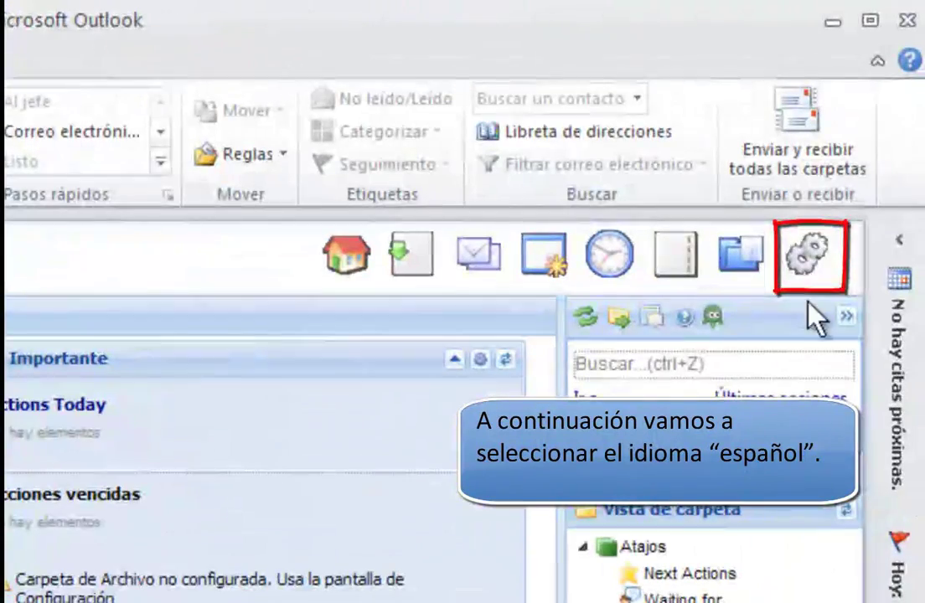
Step: Set the interface language to Spanish in Jello Dashboard's core settings and reload the application
left_click(825, 264)
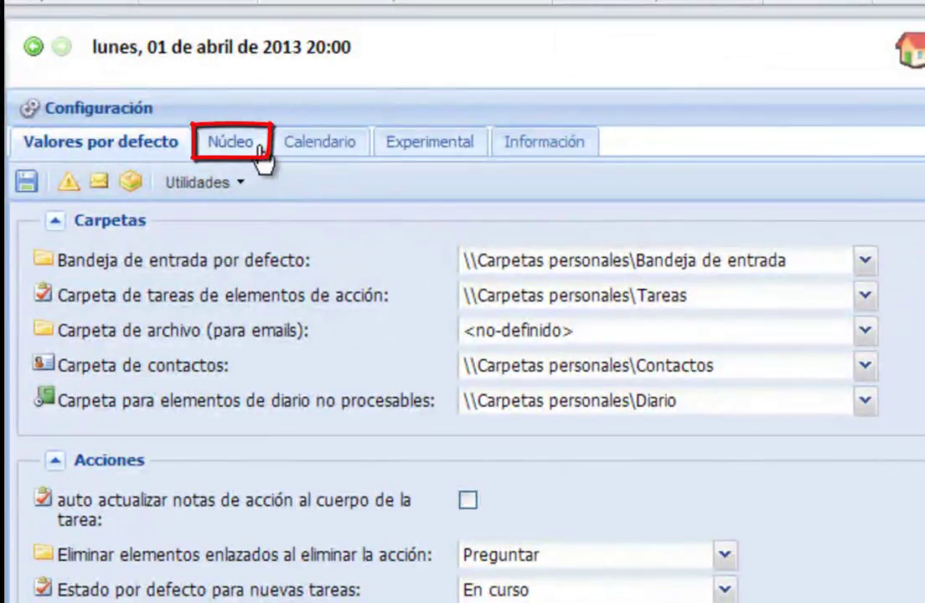
left_click(263, 155)
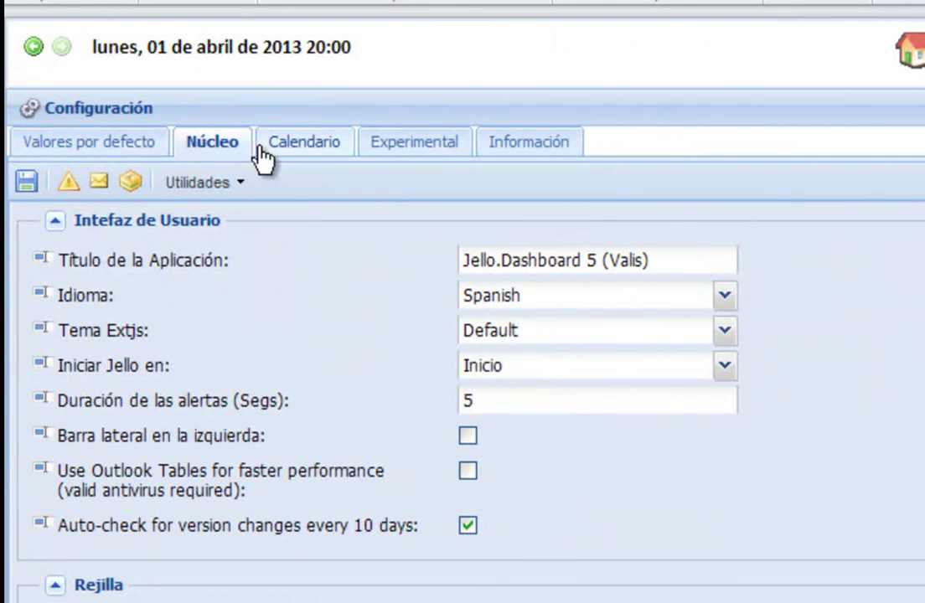
left_click(724, 295)
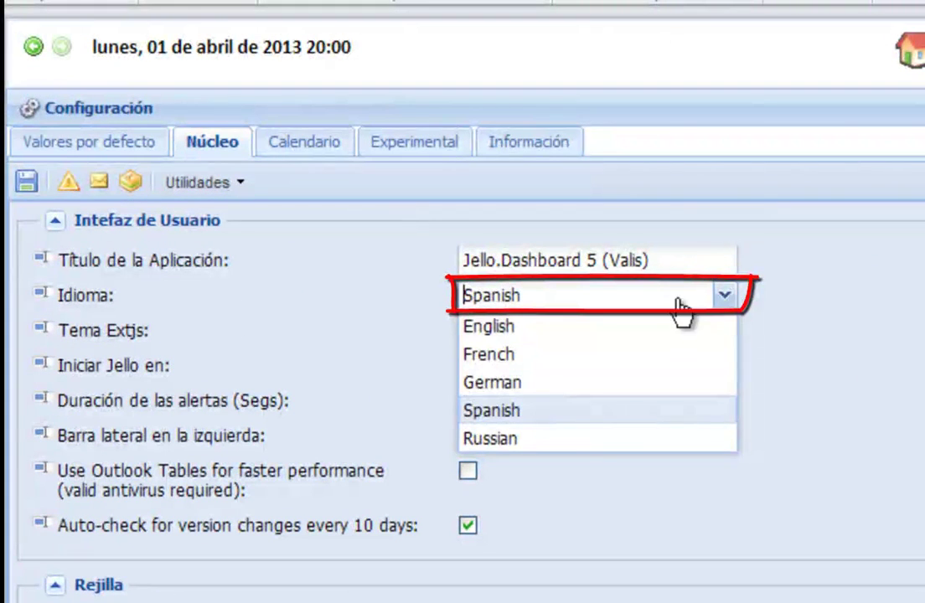
left_click(559, 411)
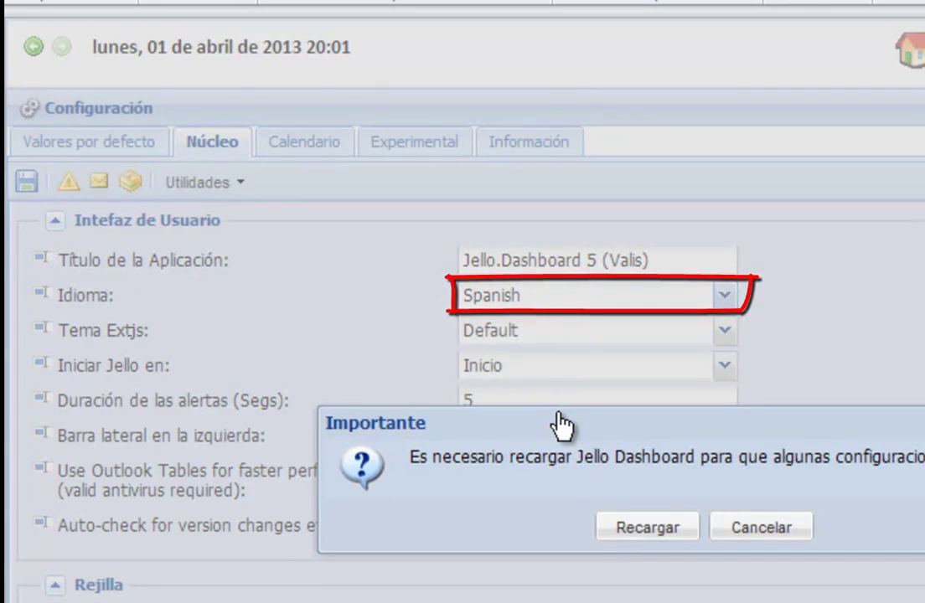
left_click(658, 531)
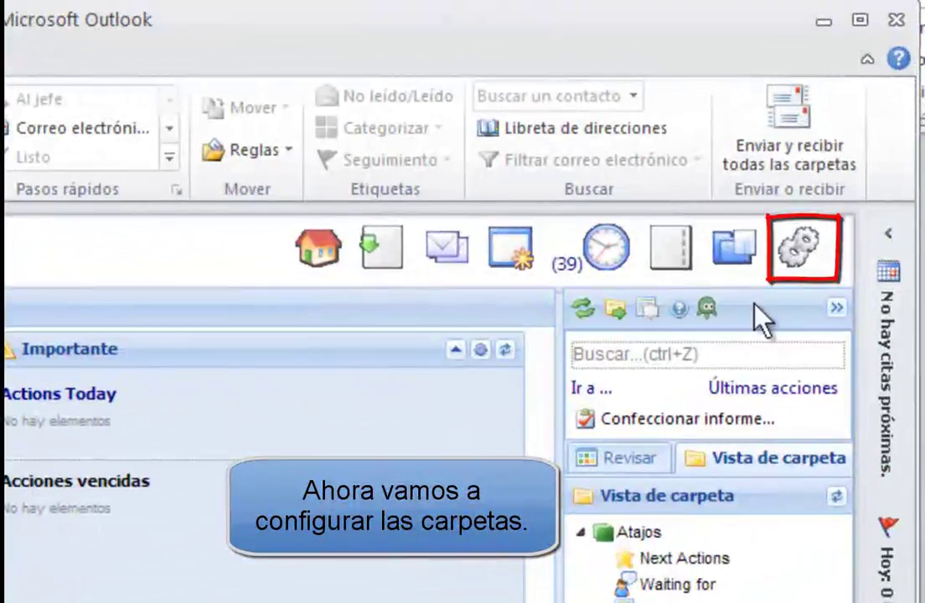
Step: Set the default inbox in Jello's folder settings to Bandeja de entrada under Carpetas personales
left_click(796, 251)
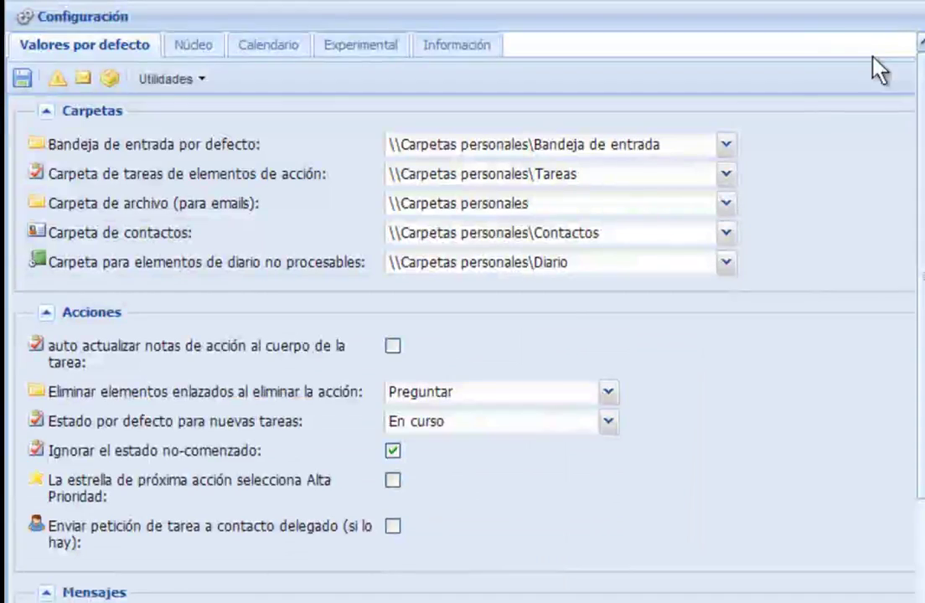
left_click(726, 148)
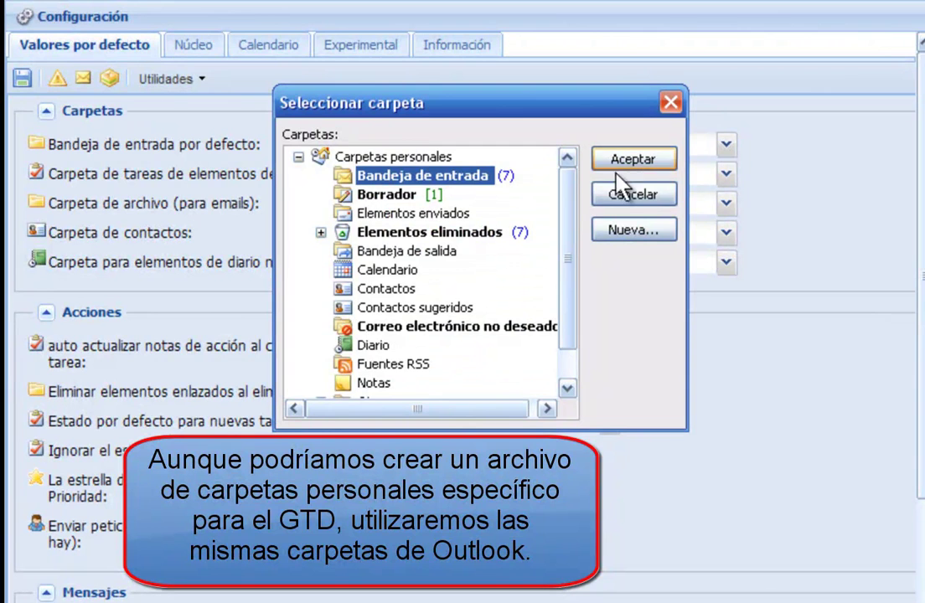
left_click_drag(573, 206, 487, 185)
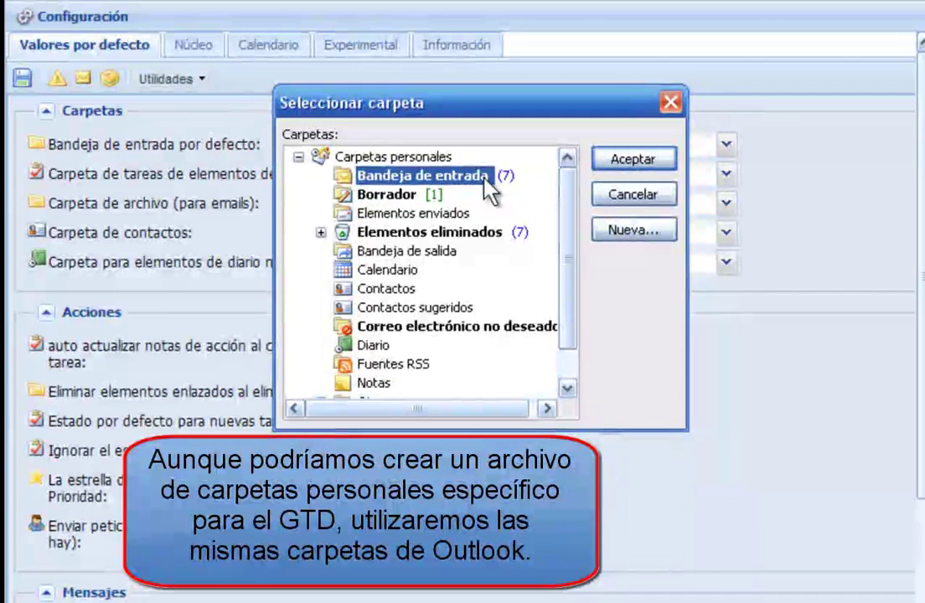
left_click(596, 164)
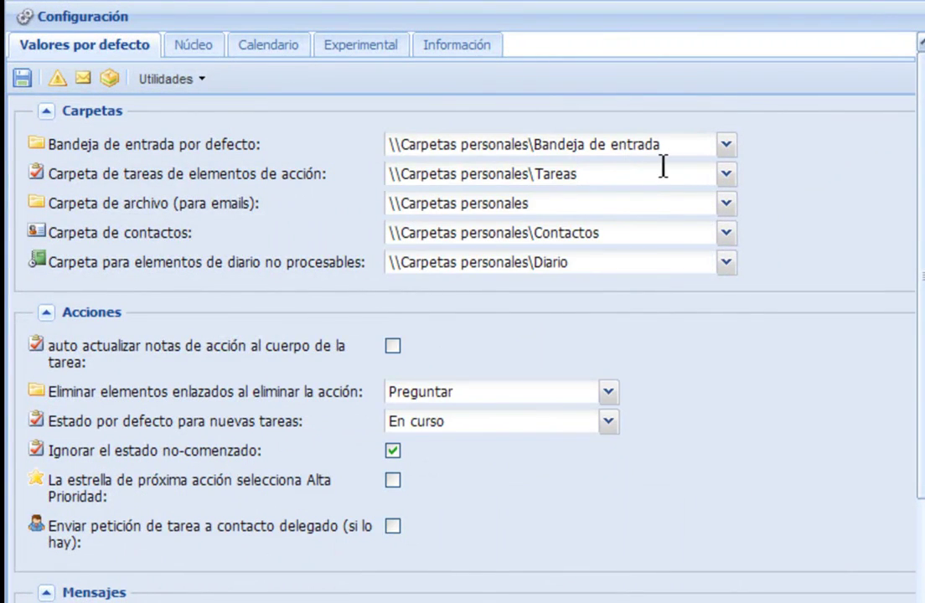
Step: Set the action items' task folder to Tareas under Carpetas personales
left_click(725, 179)
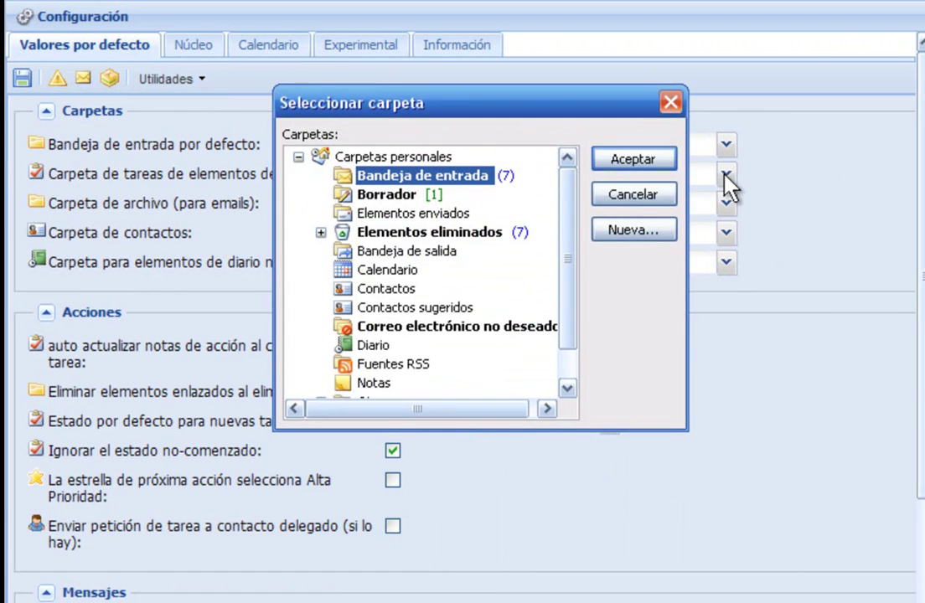
left_click_drag(570, 194, 503, 262)
left_click(375, 383)
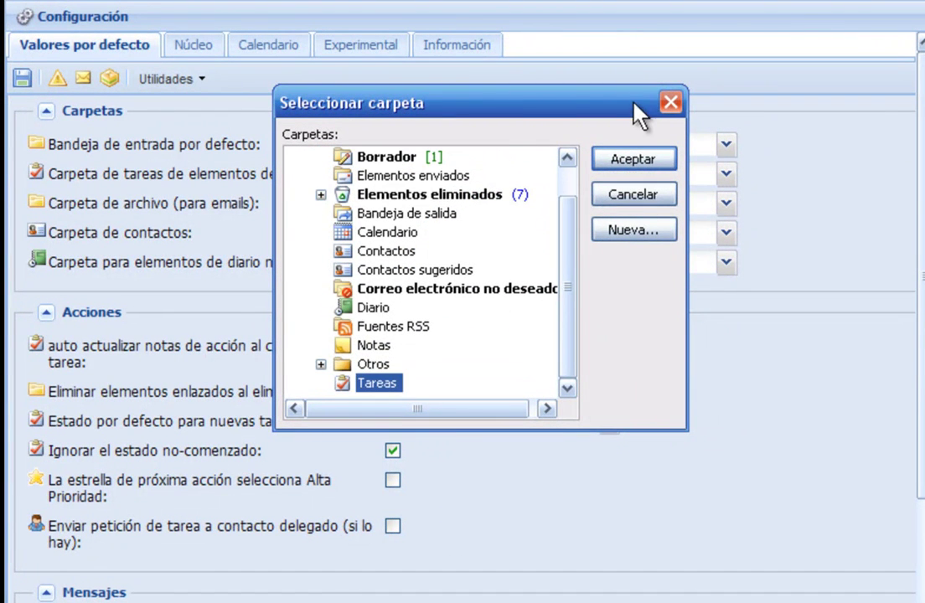
left_click_drag(635, 107, 632, 246)
left_click(630, 304)
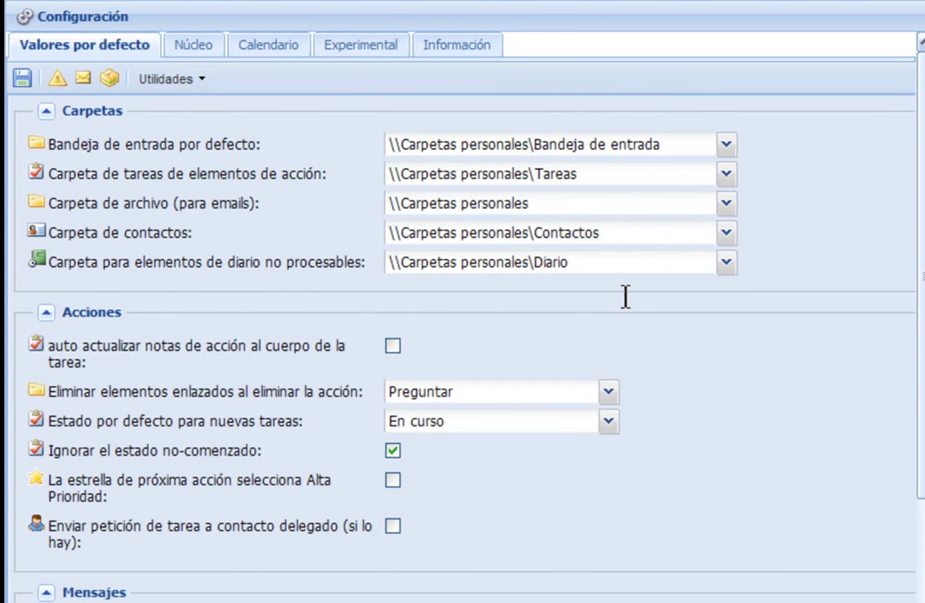
Step: Set the contacts folder to Contactos and the folder for unprocessable journal items to Diario, both under Carpetas personales
left_click(726, 238)
left_click(389, 289)
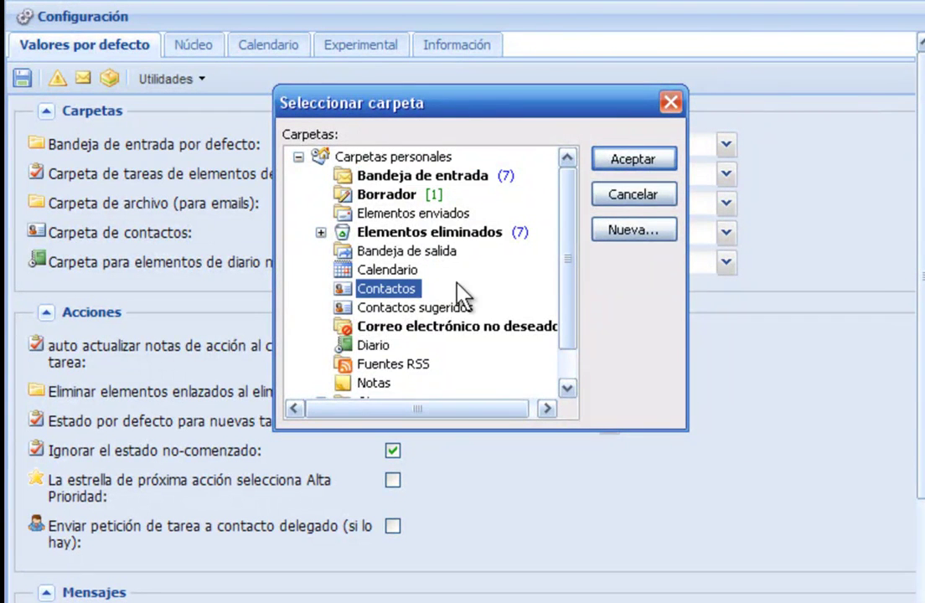
left_click(634, 162)
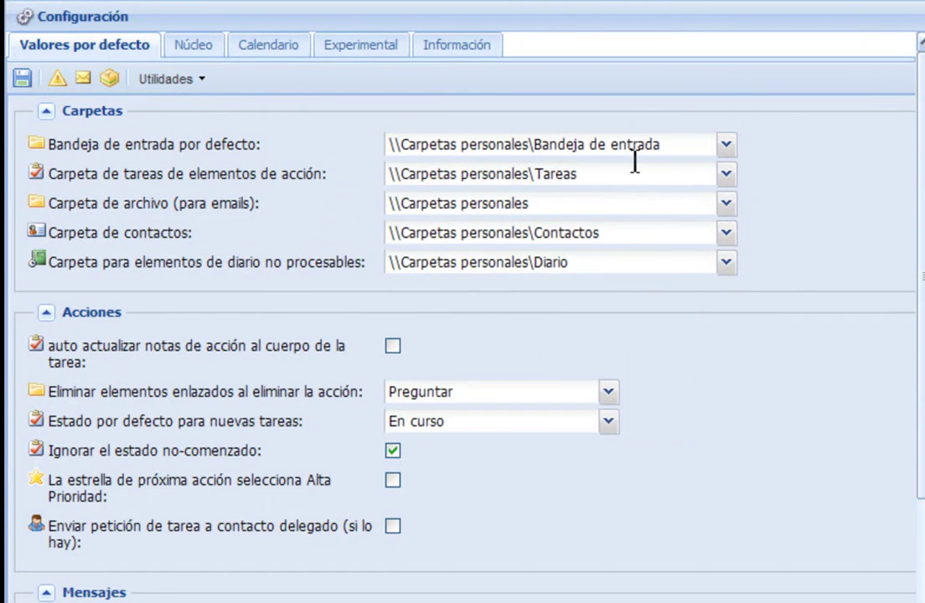
left_click(727, 263)
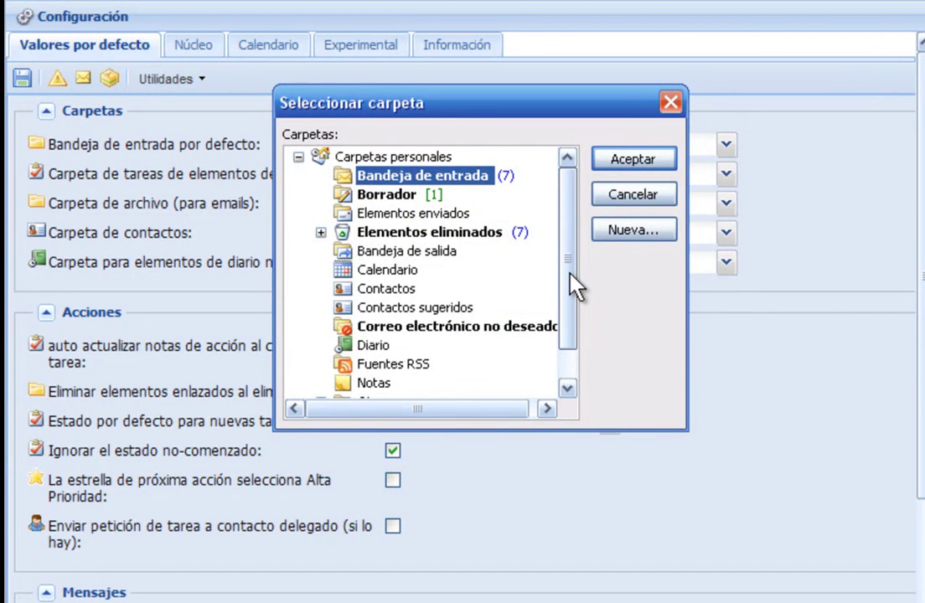
left_click_drag(571, 283, 514, 325)
left_click(382, 307)
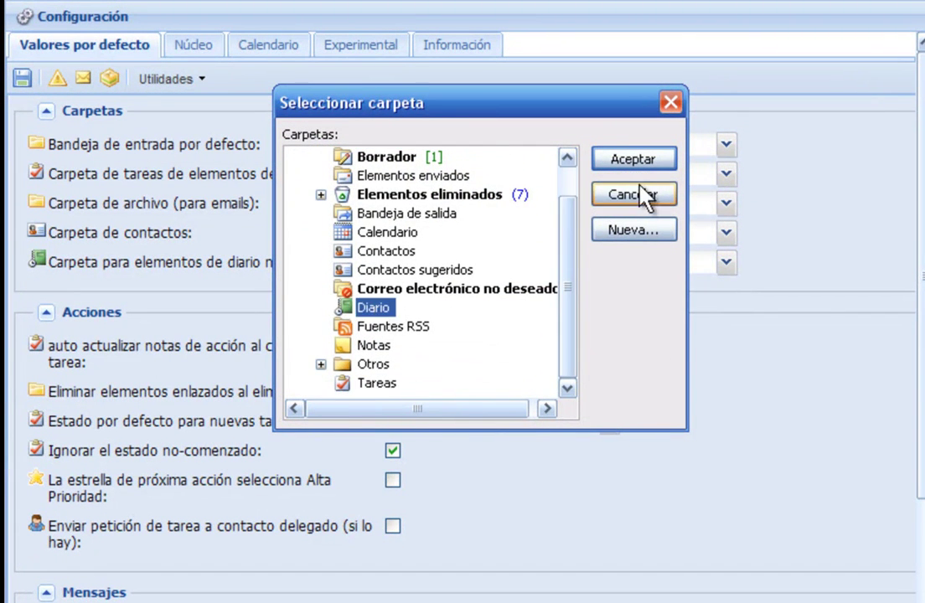
left_click(640, 161)
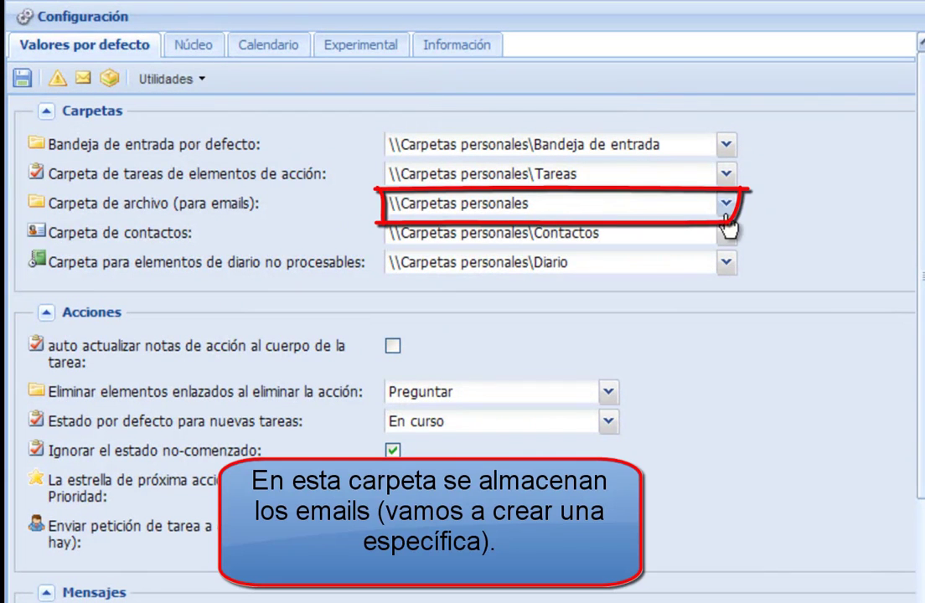
left_click(726, 208)
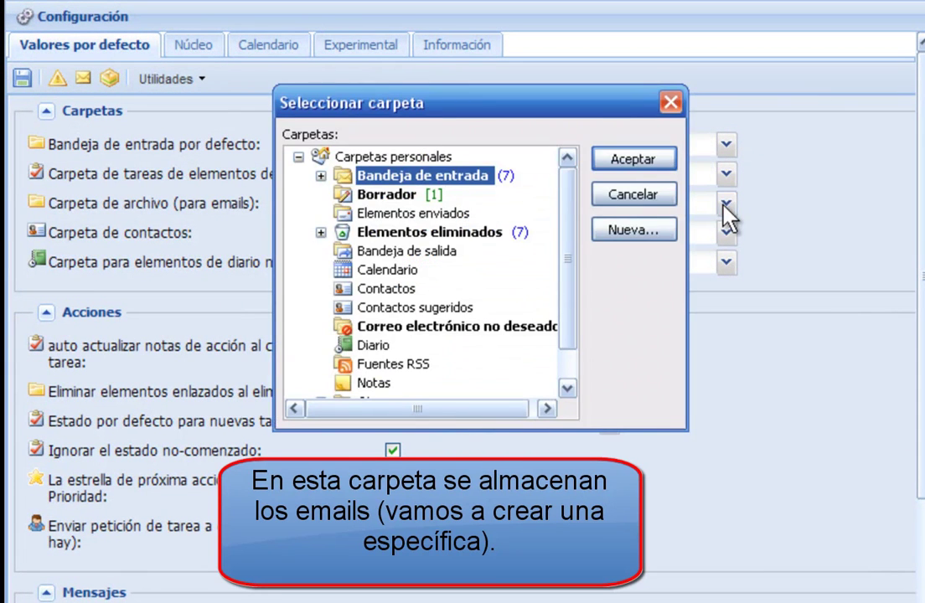
mouse_move(570, 185)
left_mouse_down()
mouse_move(569, 206)
mouse_move(567, 192)
left_mouse_up()
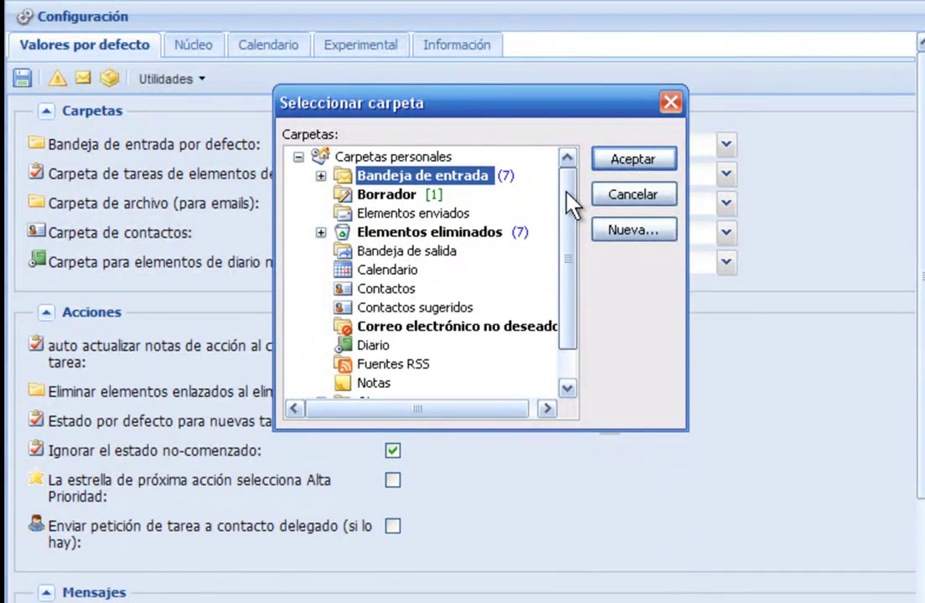
left_click(670, 102)
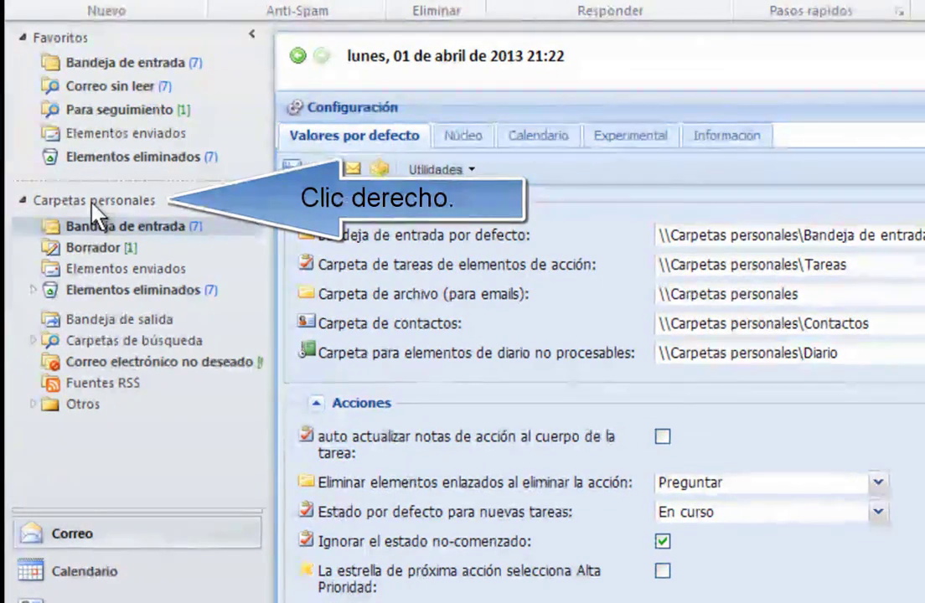
Step: Create a new mail folder named GTD under Carpetas personales in Outlook
left_click(94, 201)
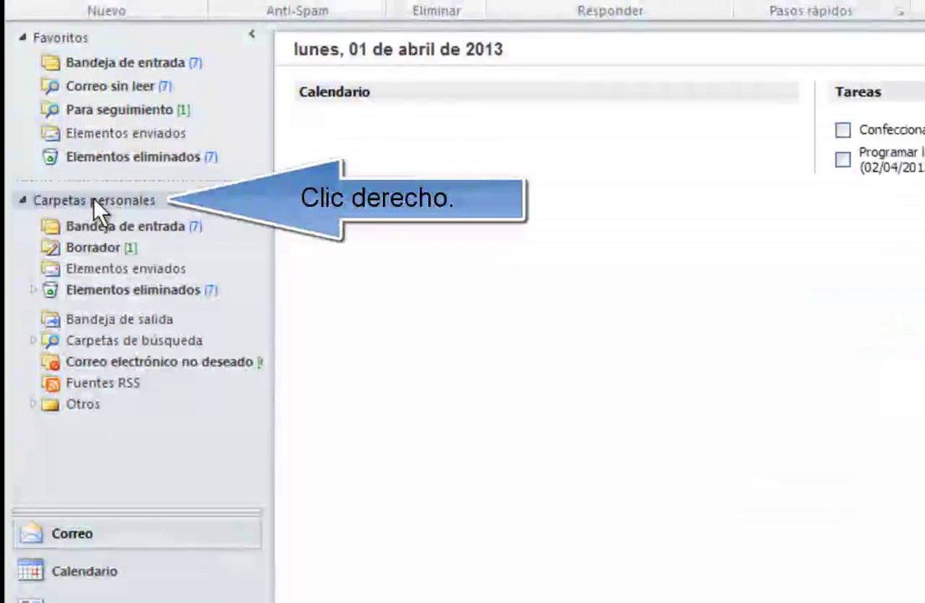
right_click(94, 201)
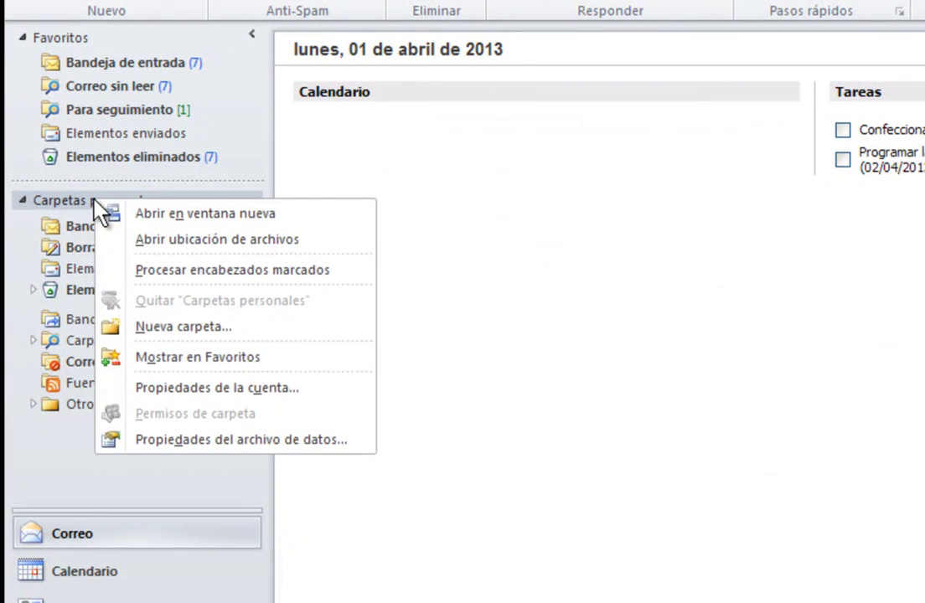
left_click(204, 333)
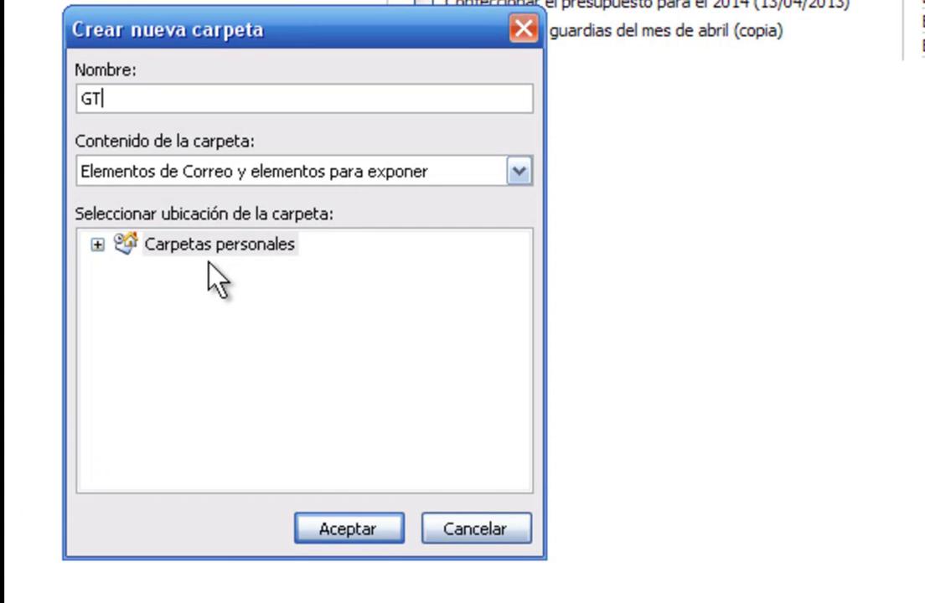
type("GTD")
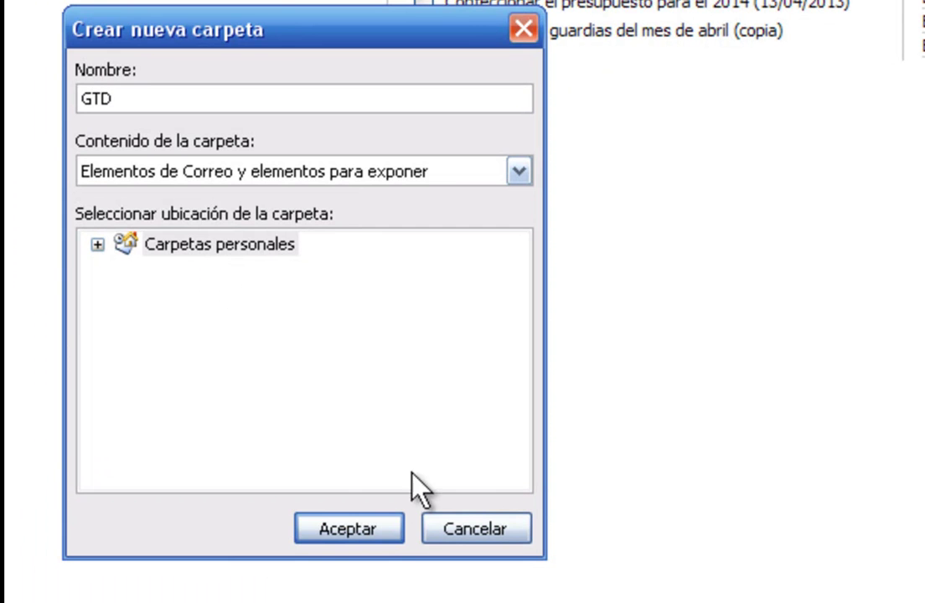
left_click(387, 527)
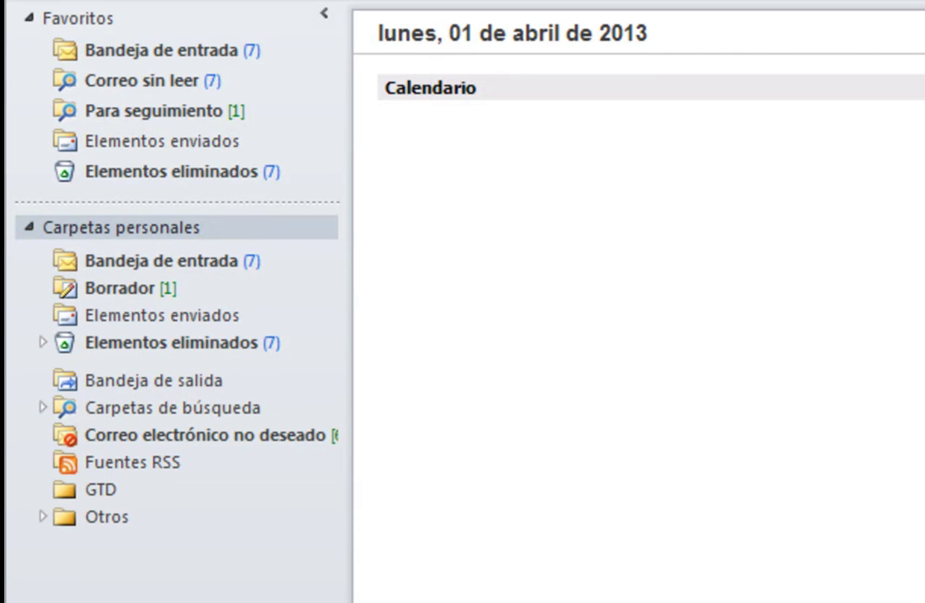
Step: Return to Jello Dashboard's settings and set the email archive folder to GTD under Carpetas personales
left_click(177, 263)
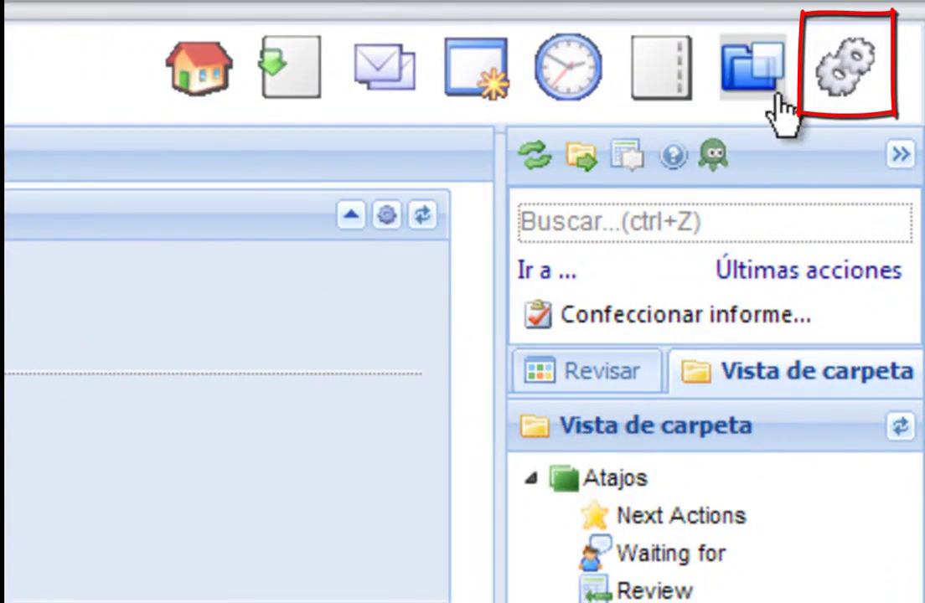
left_click(829, 83)
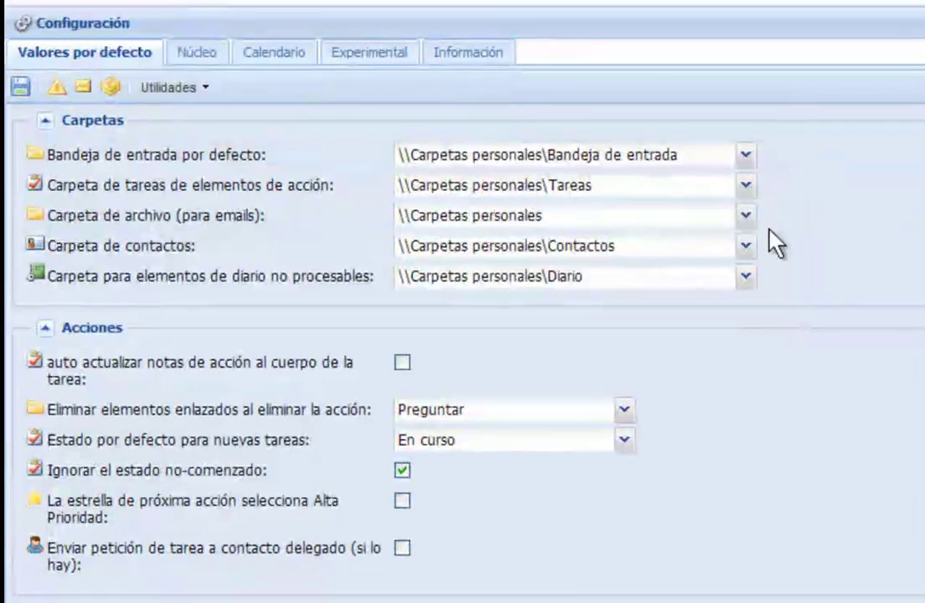
left_click(756, 227)
left_click(379, 402)
left_click(650, 170)
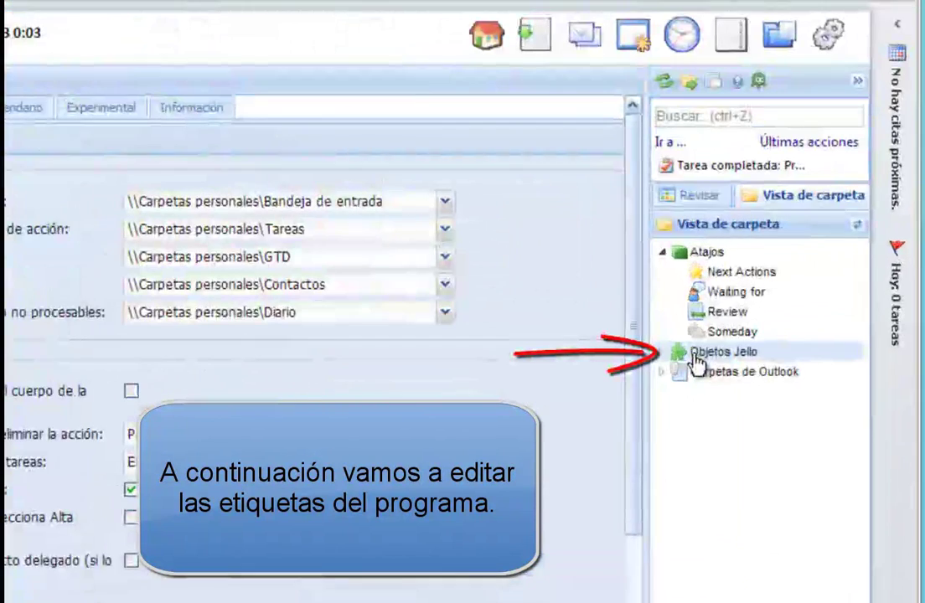
Step: Rename the Projects folder in Objetos Jello as Proyectos and save it
left_click(774, 323)
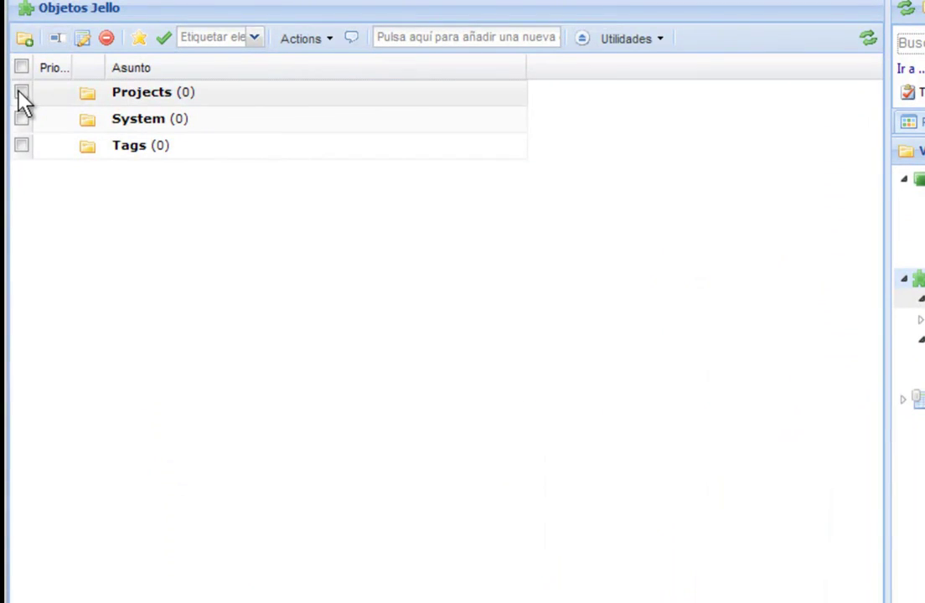
left_click(20, 93)
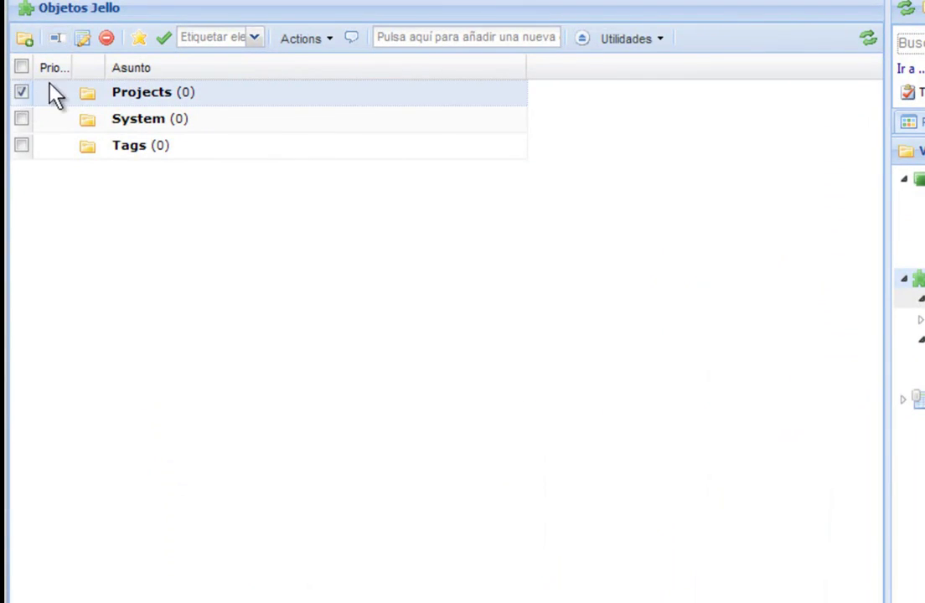
left_click(82, 39)
double_click(468, 129)
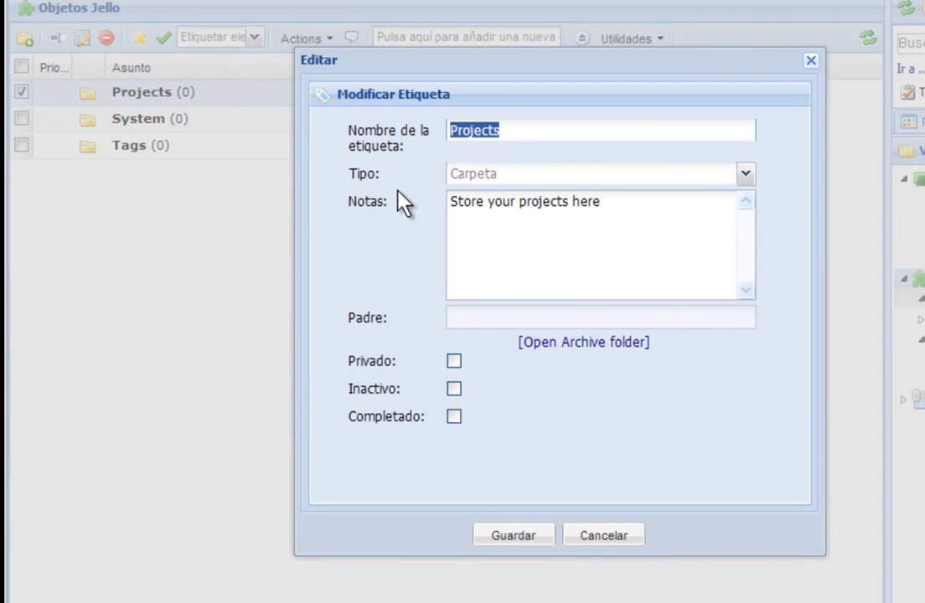
type("p")
key("BackSpace")
type("P")
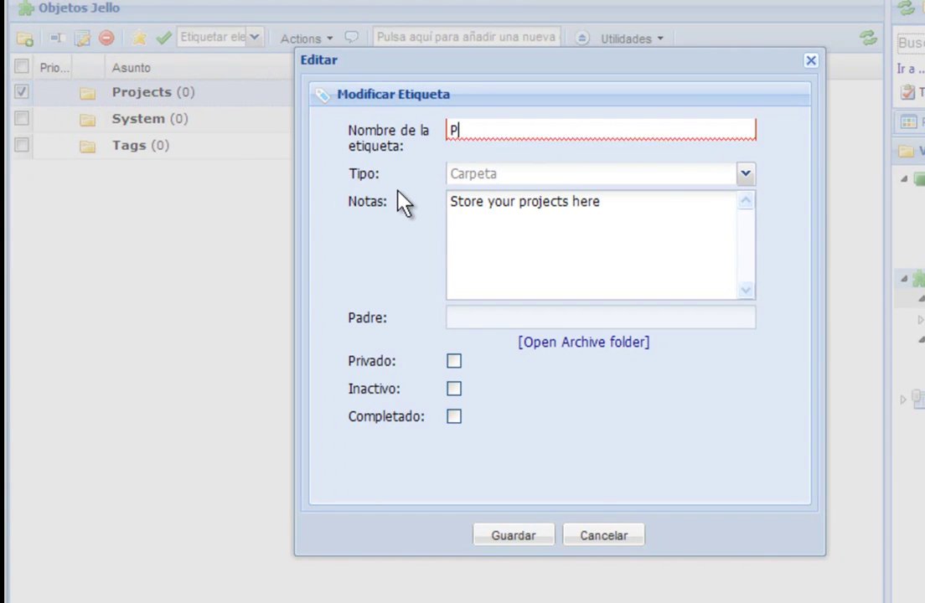
type("royectos")
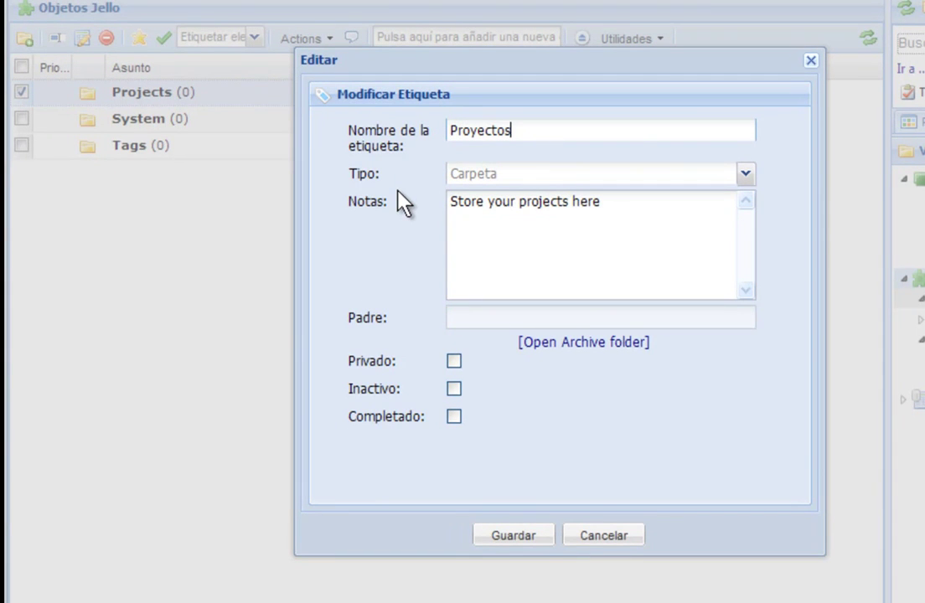
left_click(514, 535)
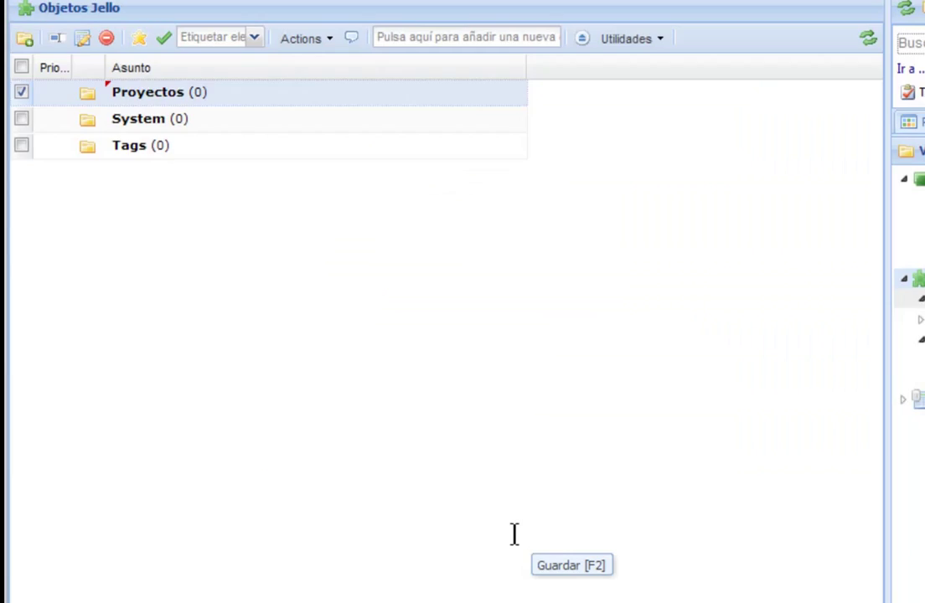
Step: Rename the System folder in Objetos Jello as Sistema and save it
left_click(142, 124)
left_click(82, 41)
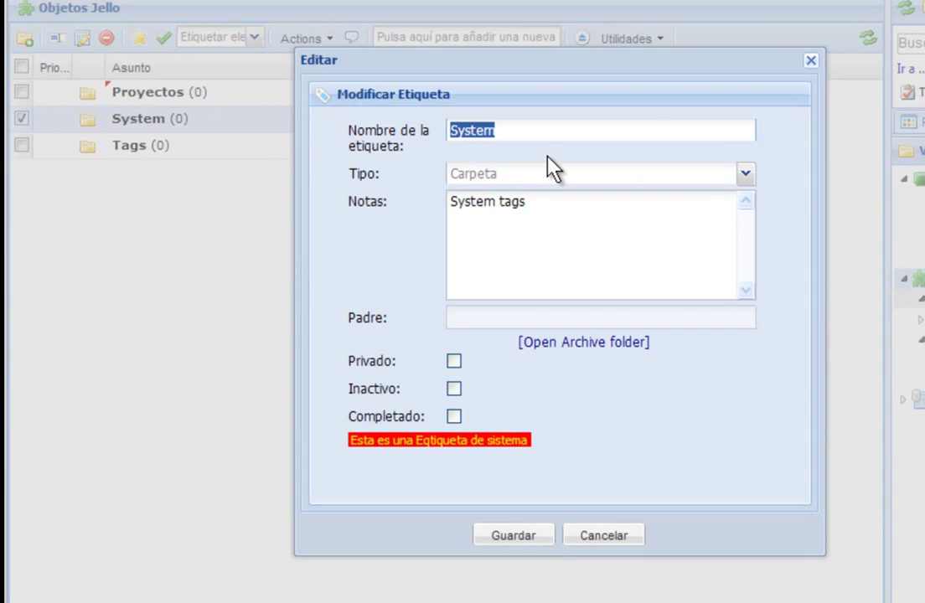
type("Sistema")
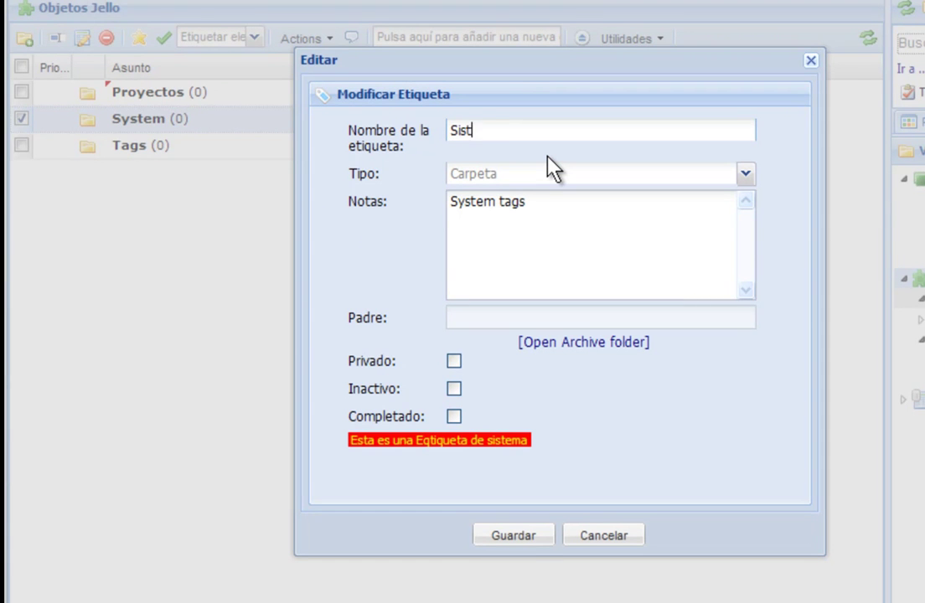
left_click(526, 534)
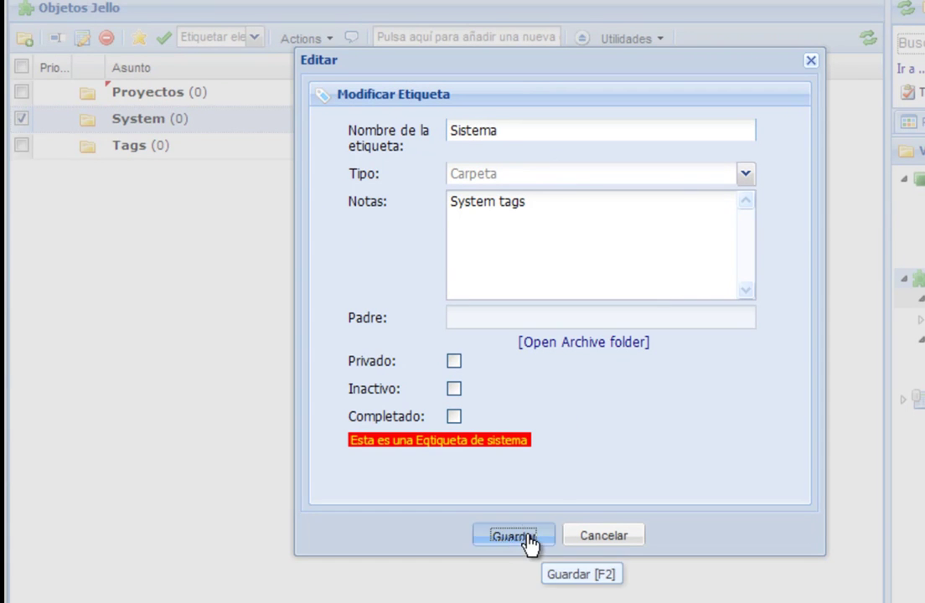
left_click(517, 539)
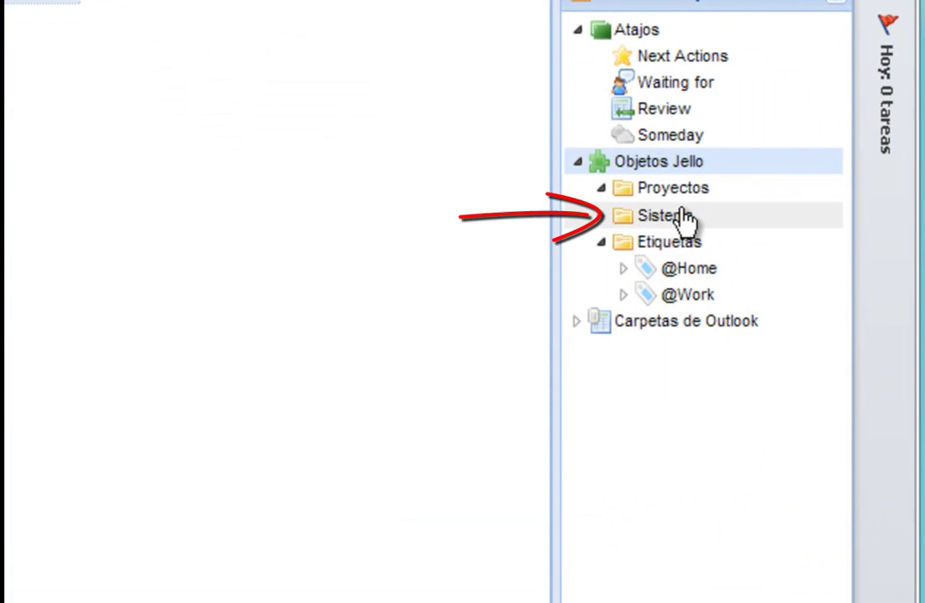
Step: Open the Sistema folder and rename its !Next tag as !Próximo
left_click(682, 217)
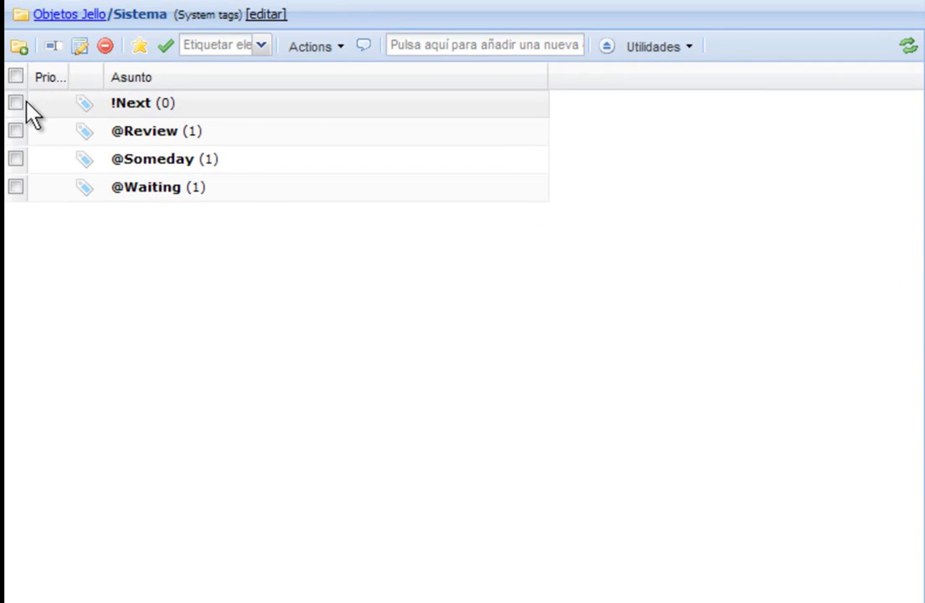
left_click(15, 103)
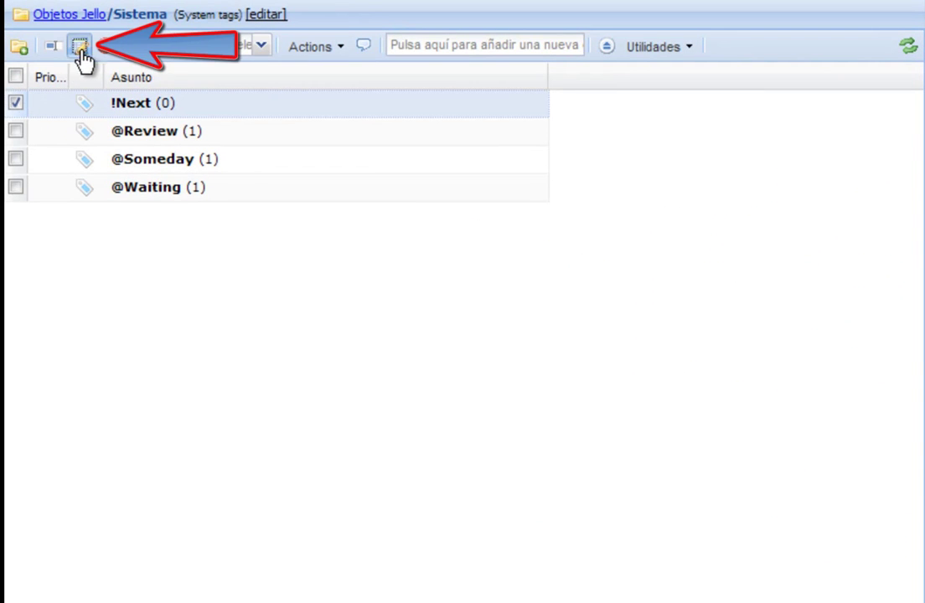
left_click(80, 47)
left_click_drag(506, 144, 477, 142)
key("BackSpace")
key("BackSpace")
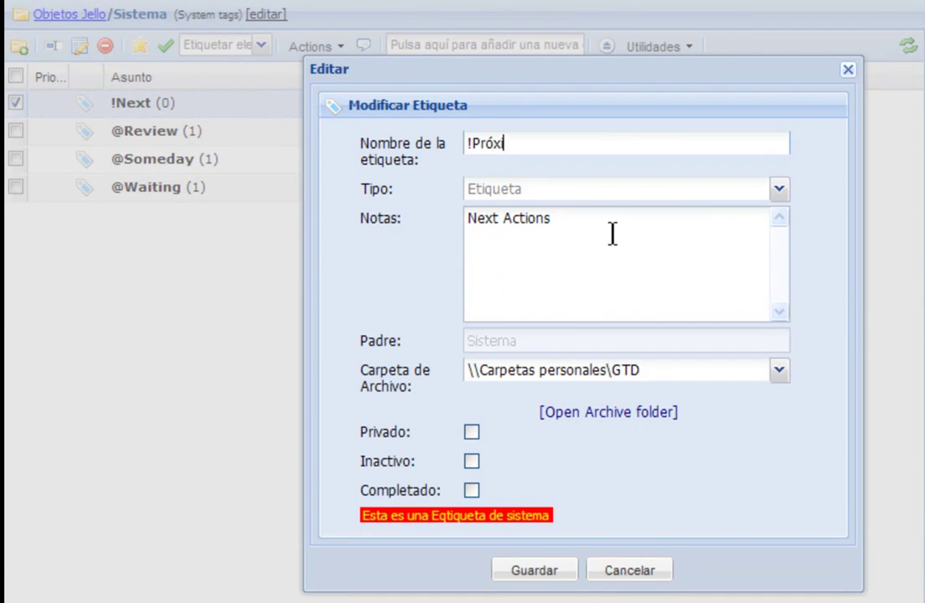
left_click(546, 571)
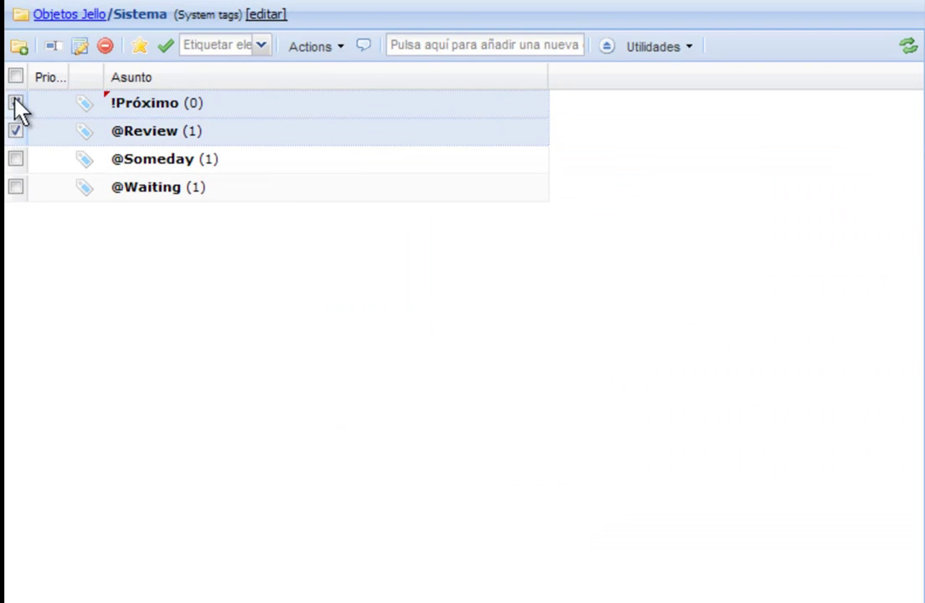
left_click(15, 130)
left_click(80, 47)
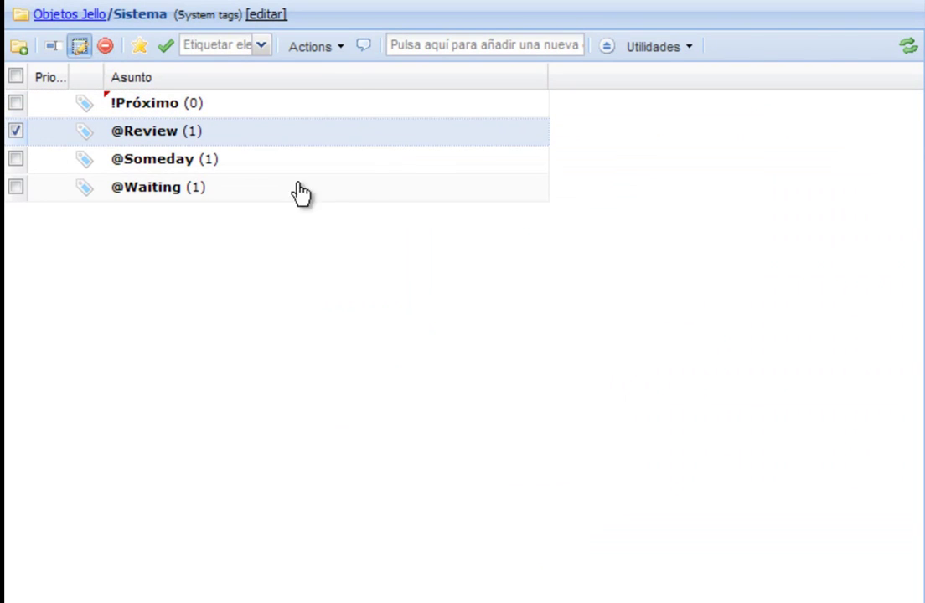
left_click_drag(532, 144, 507, 147)
type("isar")
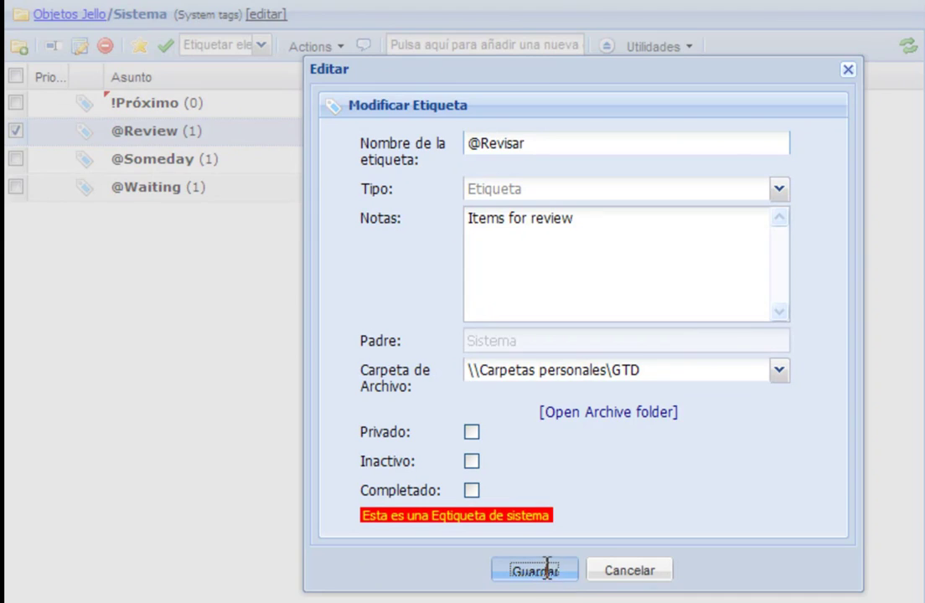
left_click(546, 568)
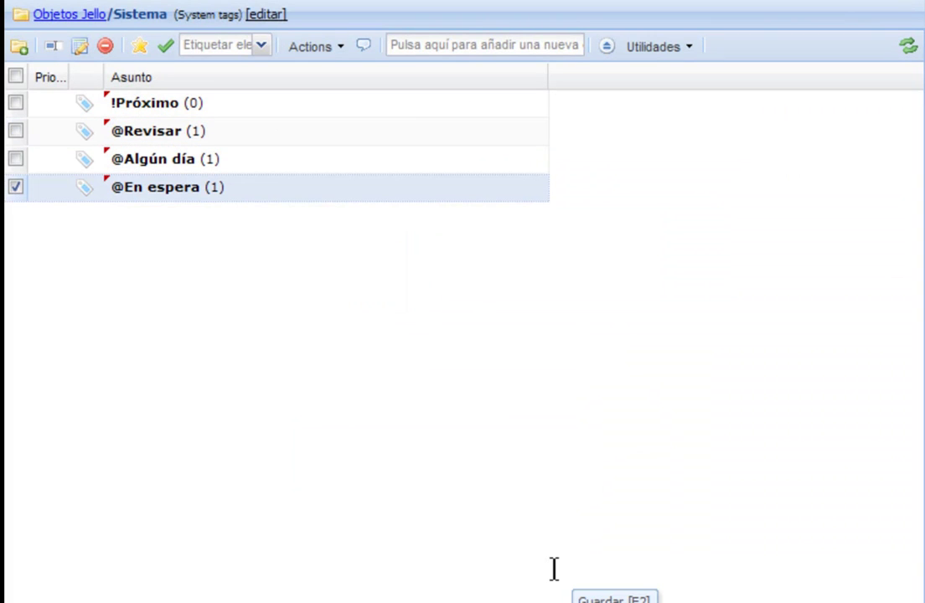